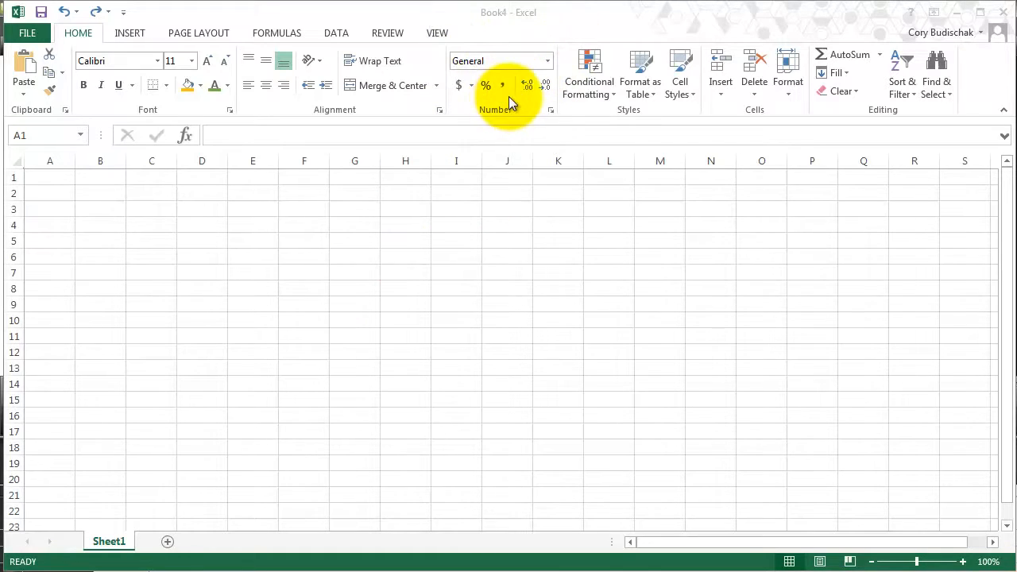
# Step: Enter the numbers 0.5, 5000000 and 3 in cells A1 through A3
pyautogui.click(86, 205)
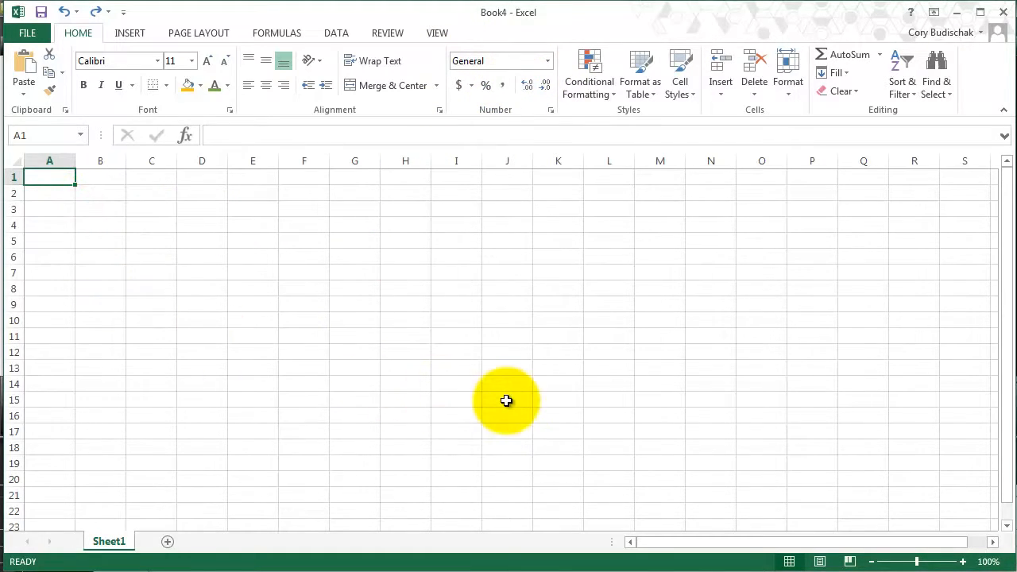
pyautogui.write('0')
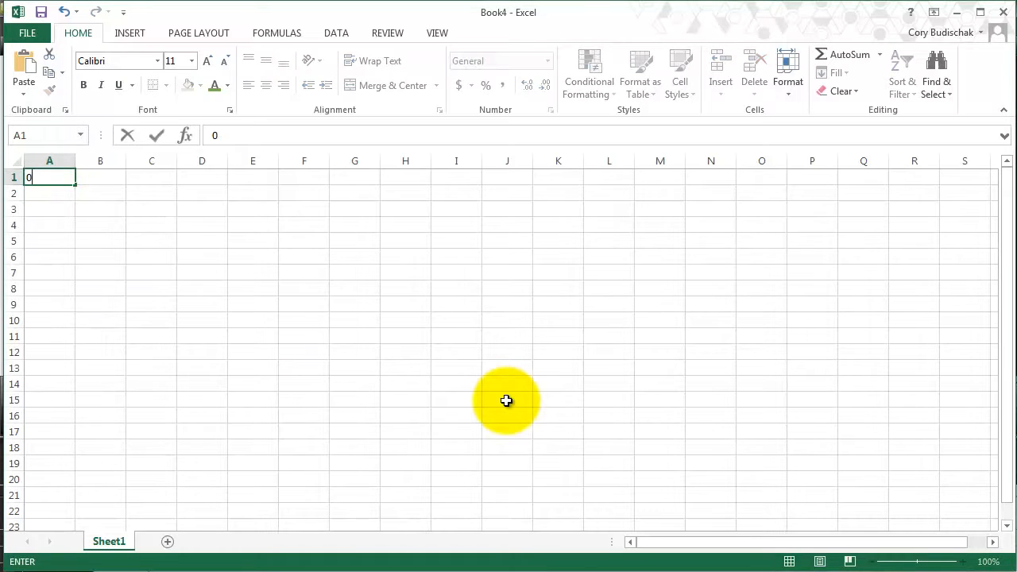
pyautogui.write('.5')
pyautogui.press('Return')
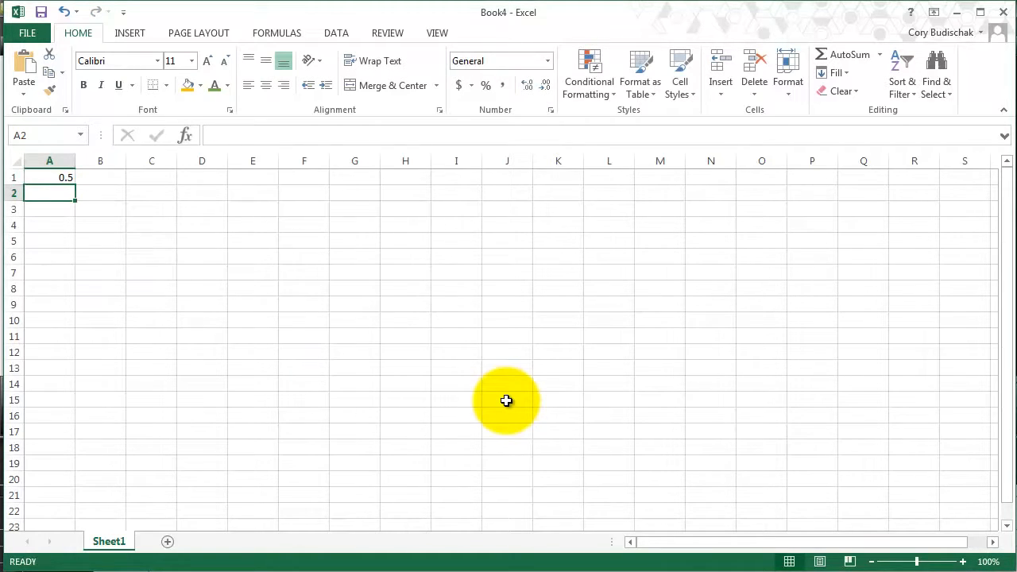
pyautogui.write('5000000')
pyautogui.press('Return')
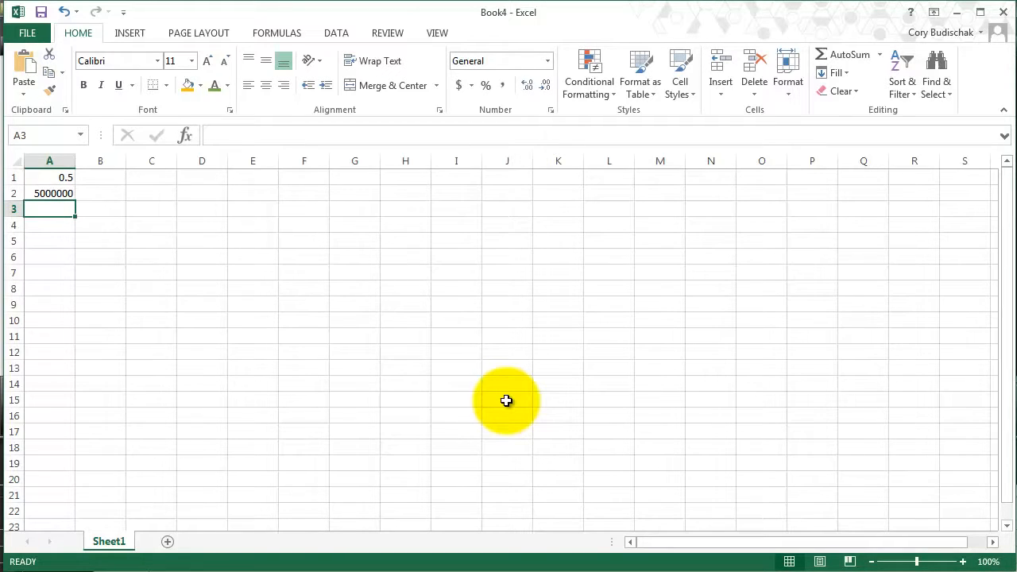
pyautogui.press('Return')
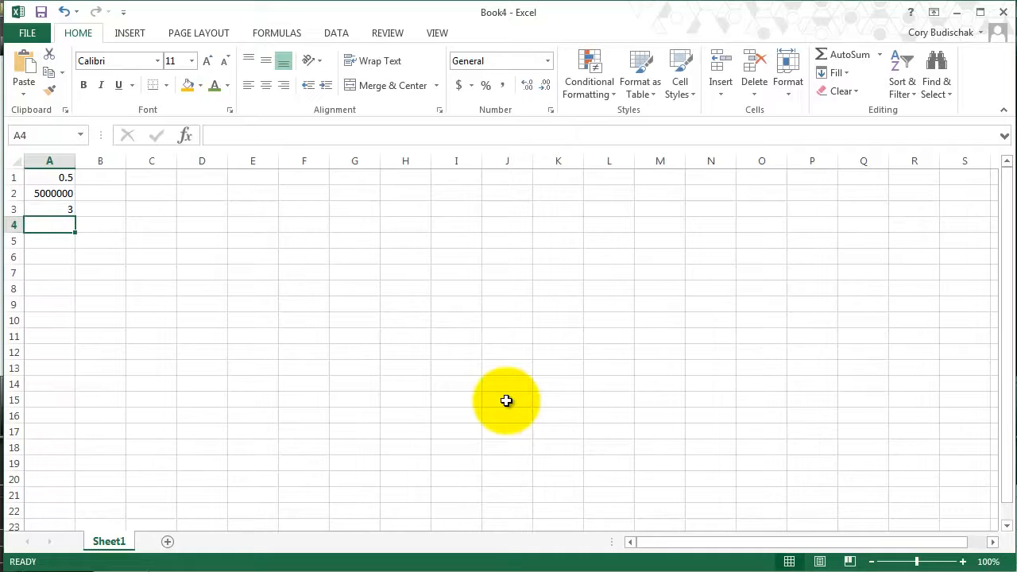
# Step: Format cells A1:A3 as accounting values in US dollars, switching the currency to Euro and finally to Chinese (PRC) yuan
pyautogui.moveTo(58, 177); pyautogui.dragTo(51, 205)
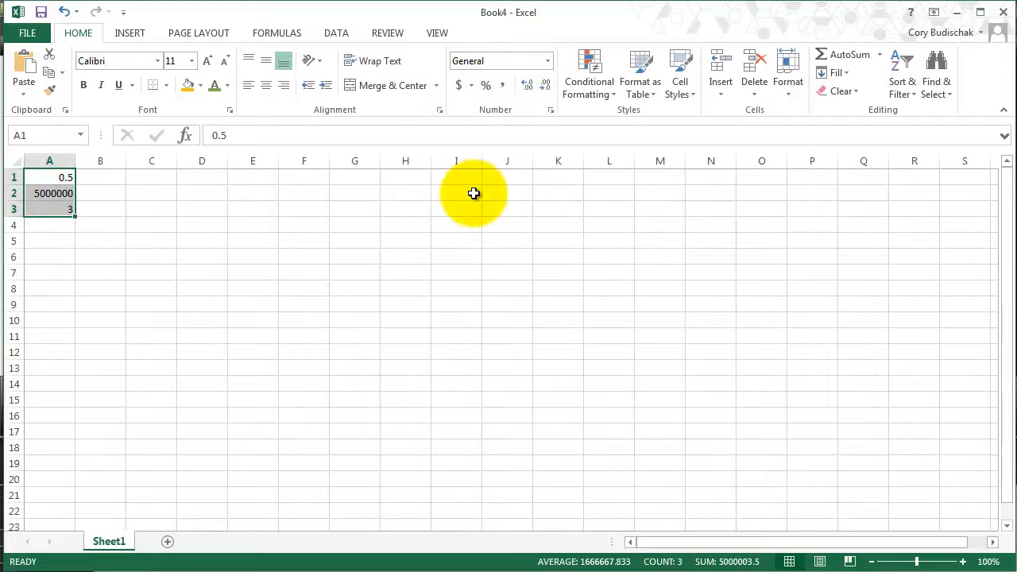
pyautogui.click(459, 84)
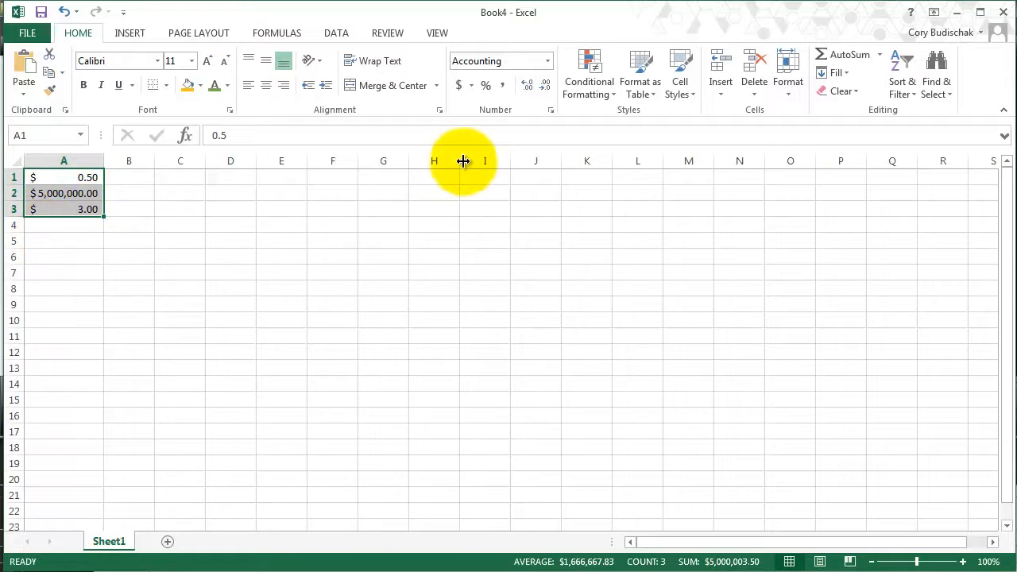
pyautogui.click(470, 86)
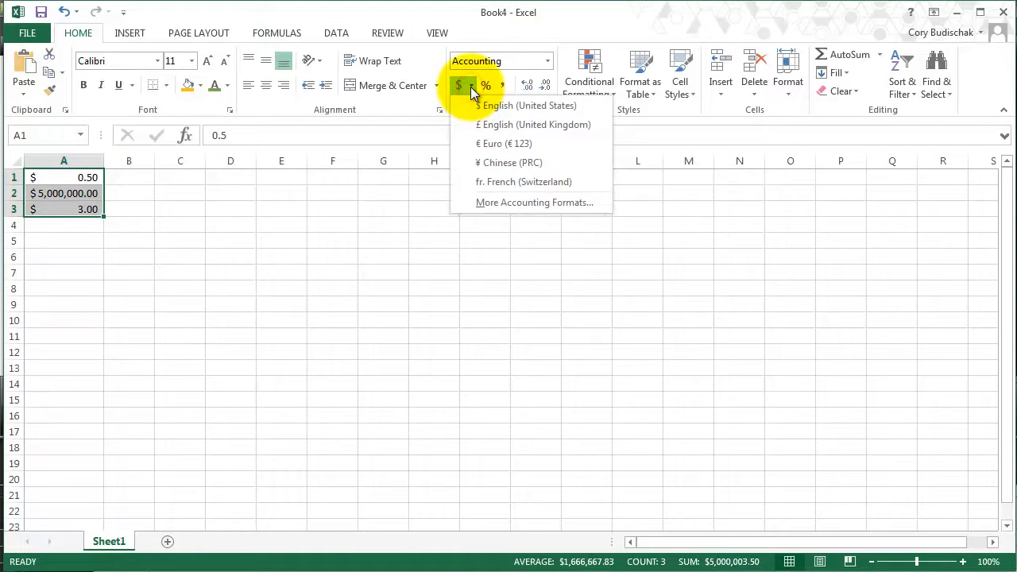
pyautogui.click(473, 144)
pyautogui.click(469, 86)
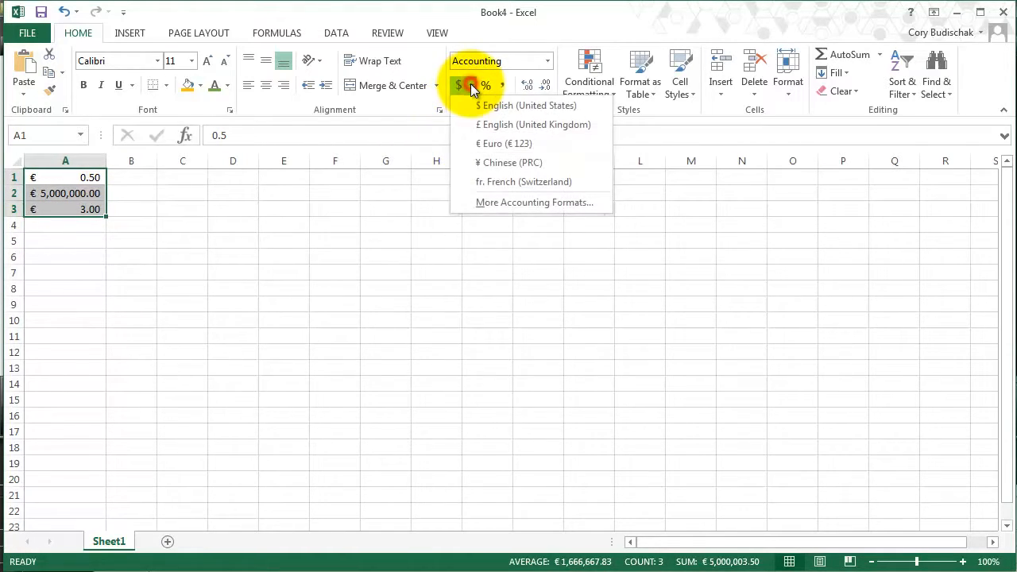
pyautogui.click(475, 161)
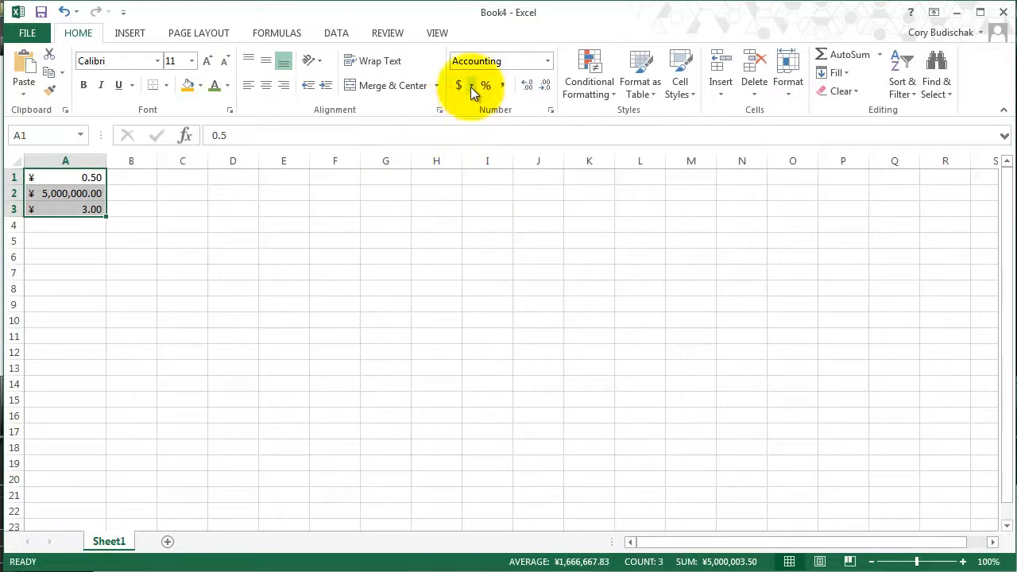
# Step: Reset the currency-formatted cells A1:A3 to the General number format
pyautogui.click(518, 61)
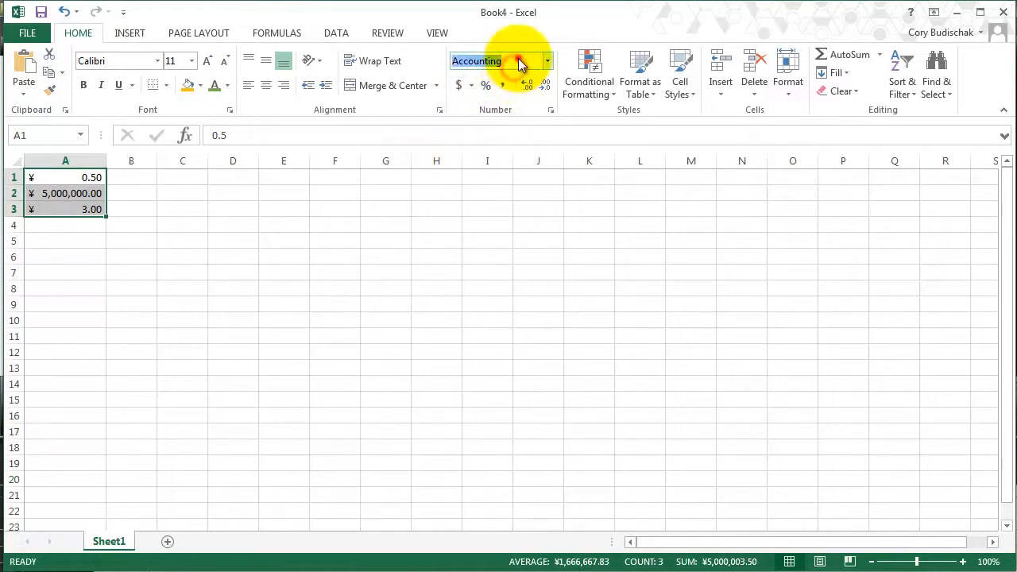
pyautogui.click(547, 62)
pyautogui.click(532, 84)
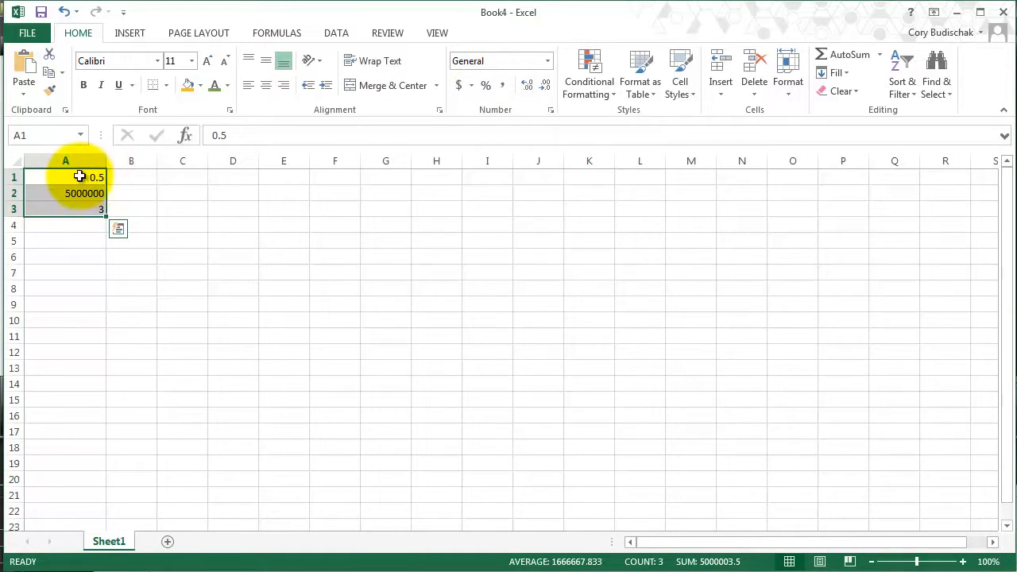
# Step: Format cells A1:A3 as percentages and change the value in A1 to 0.5%
pyautogui.click(486, 85)
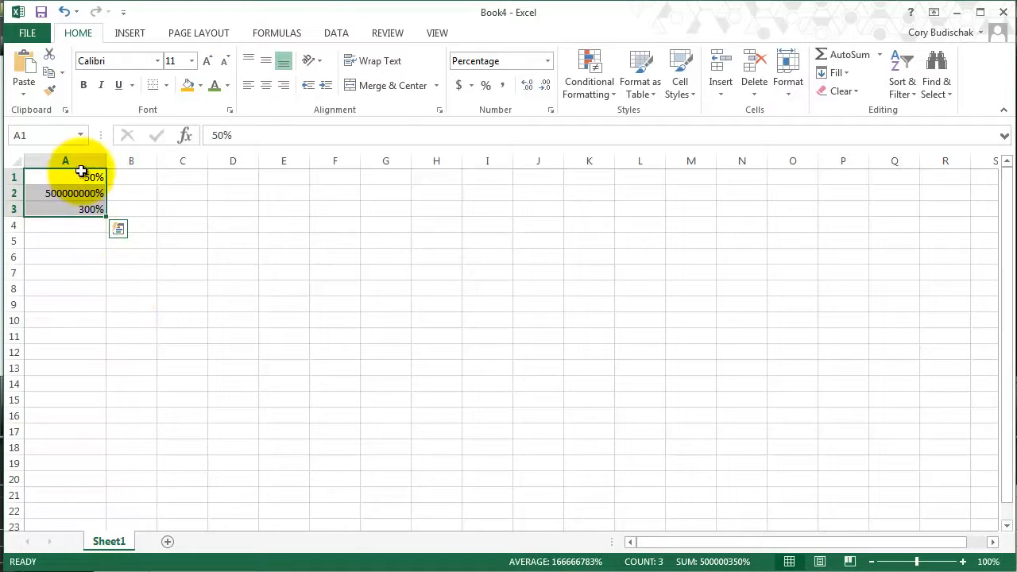
pyautogui.click(97, 176)
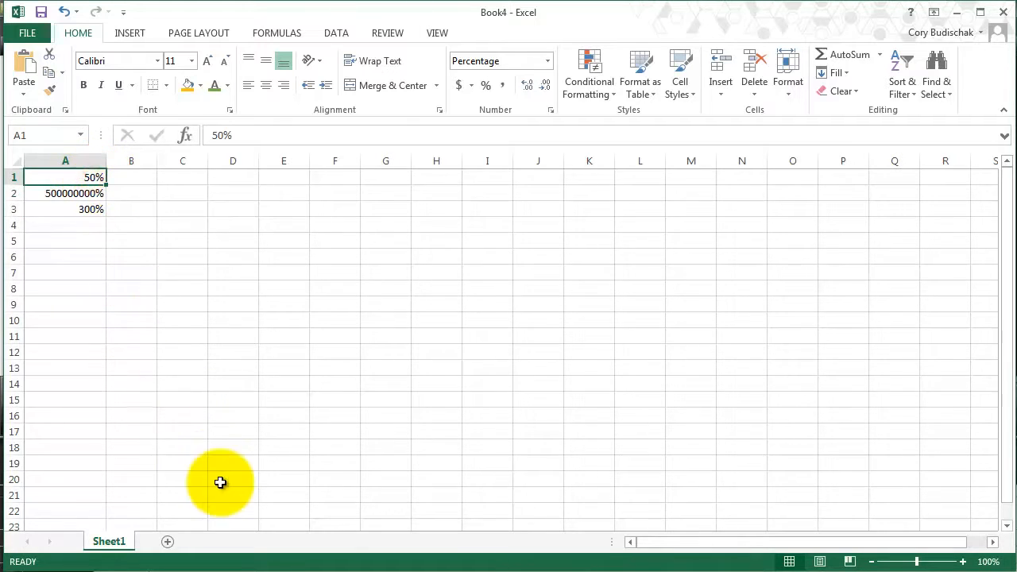
pyautogui.write('0.')
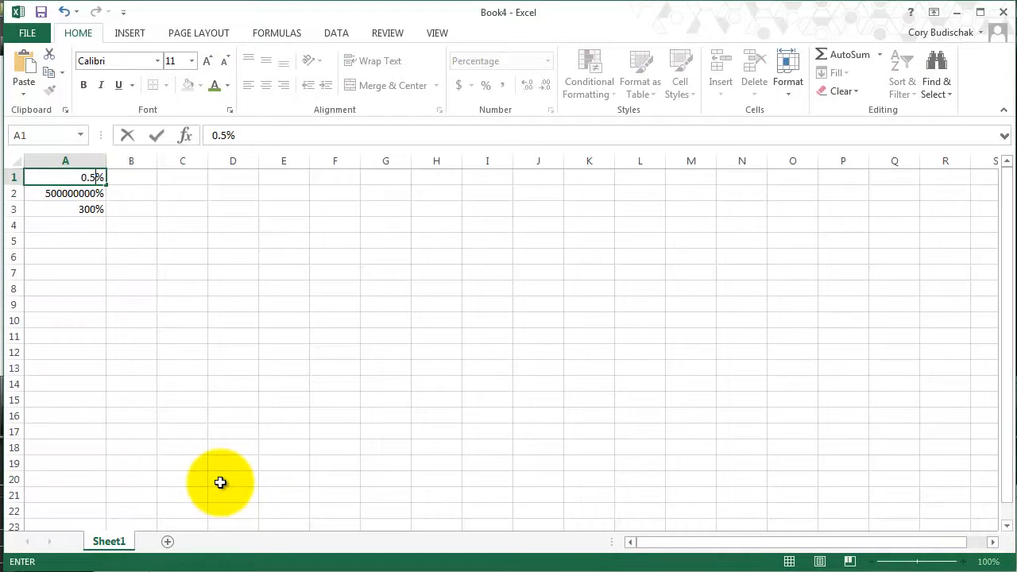
pyautogui.press('Return')
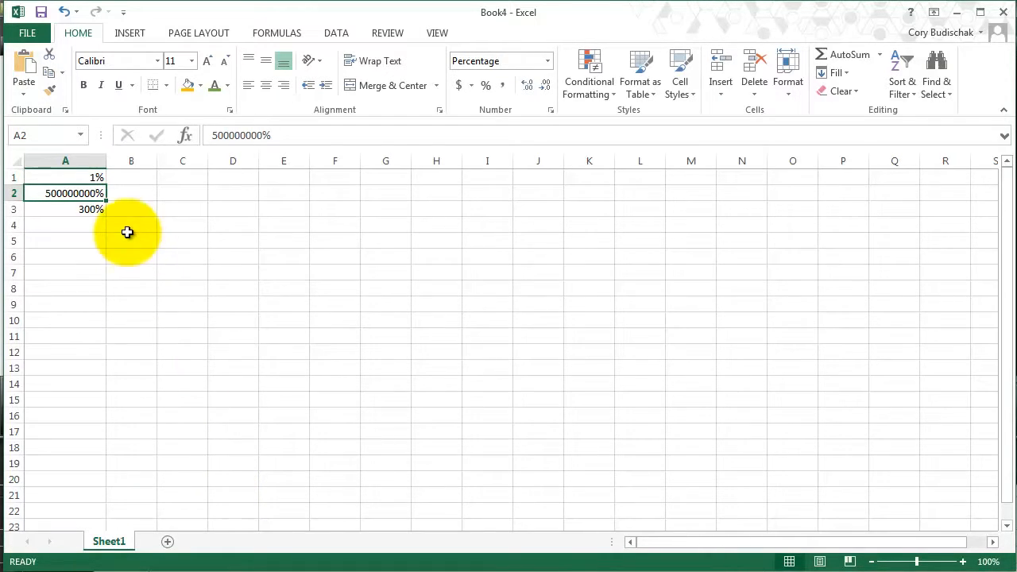
# Step: Increase the displayed decimal places of the percentage in A1, and reduce them back to a whole percent
pyautogui.click(83, 178)
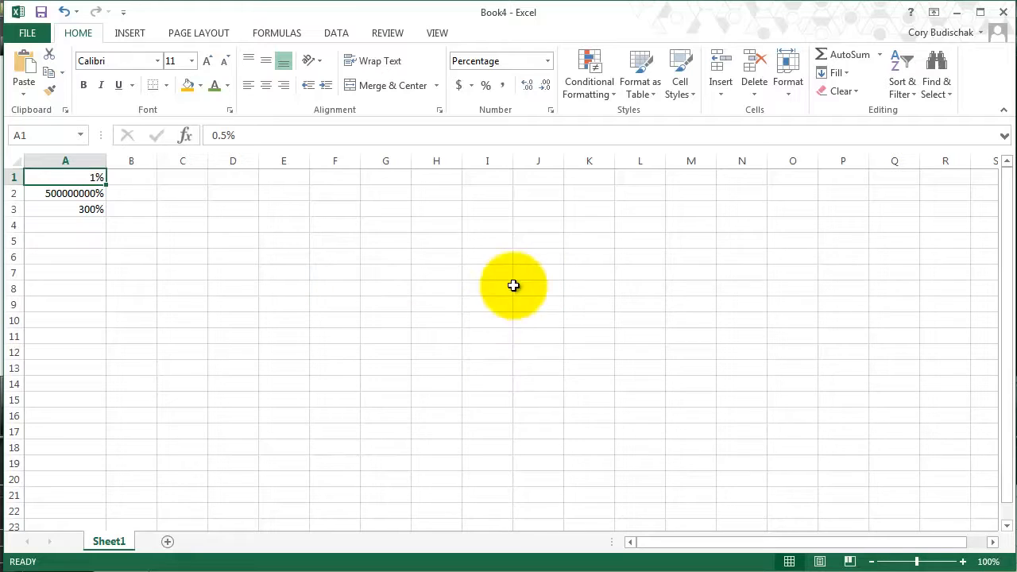
pyautogui.click(528, 85)
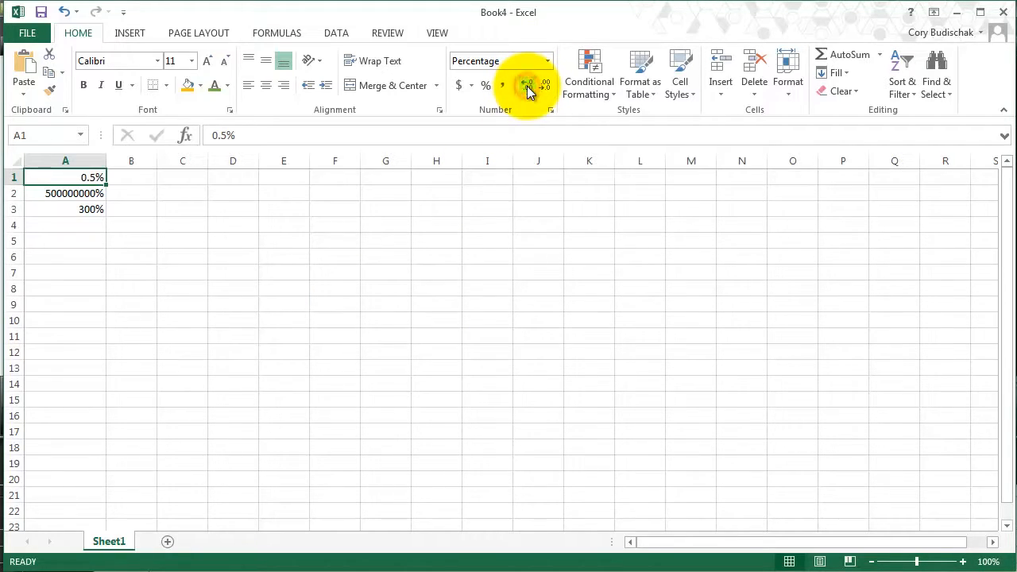
pyautogui.click(528, 85)
pyautogui.click(527, 85)
pyautogui.click(545, 89)
pyautogui.click(545, 89)
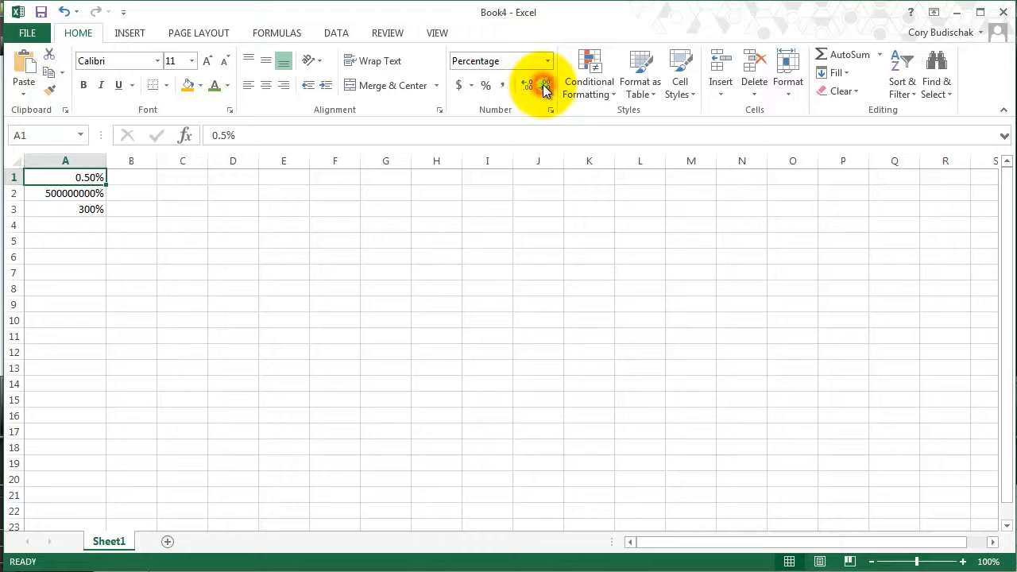
pyautogui.click(545, 89)
pyautogui.click(550, 88)
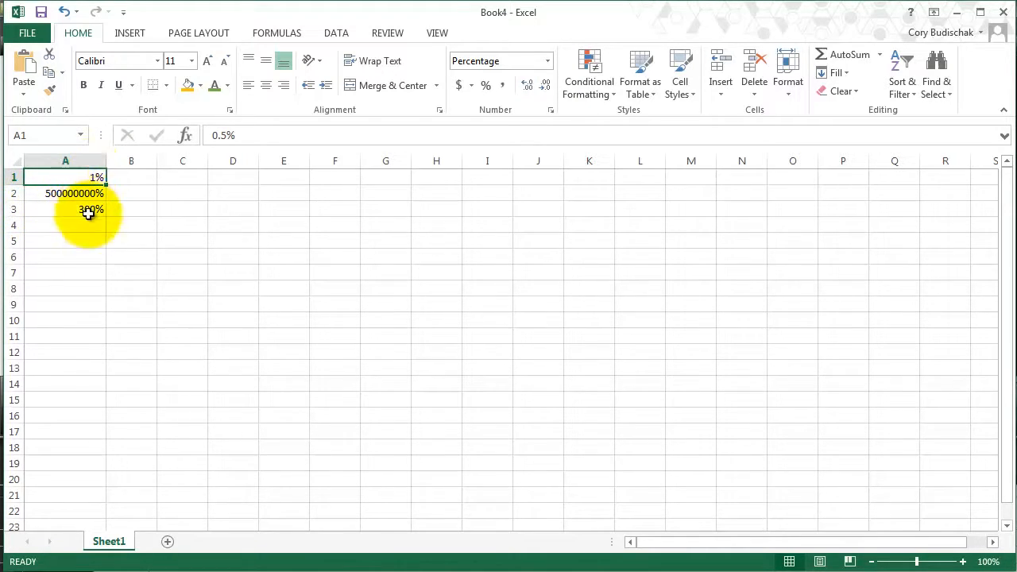
# Step: Change the percentage cells A1:A3 back to the General number format
pyautogui.moveTo(86, 176); pyautogui.dragTo(90, 209)
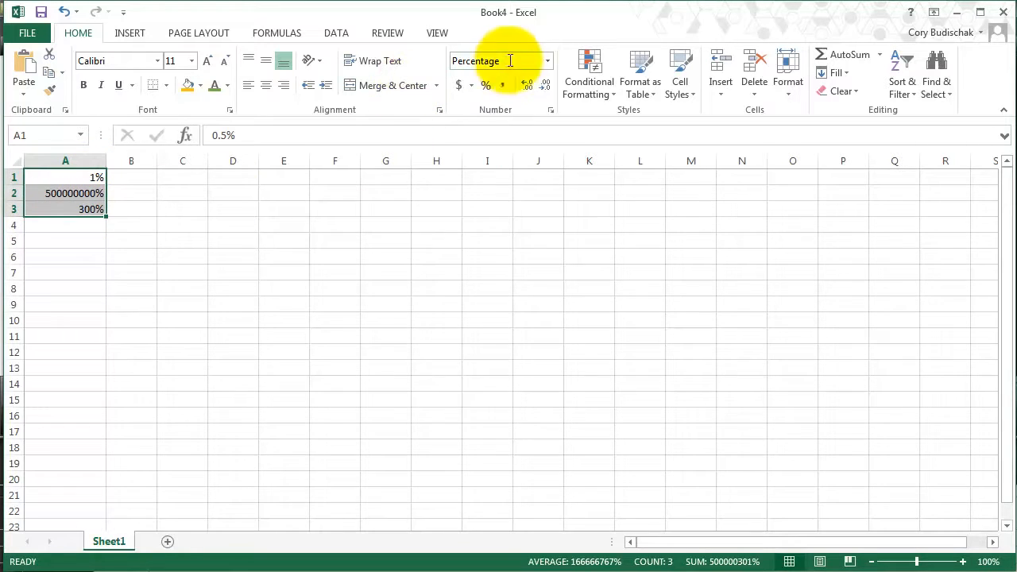
pyautogui.click(547, 61)
pyautogui.click(529, 89)
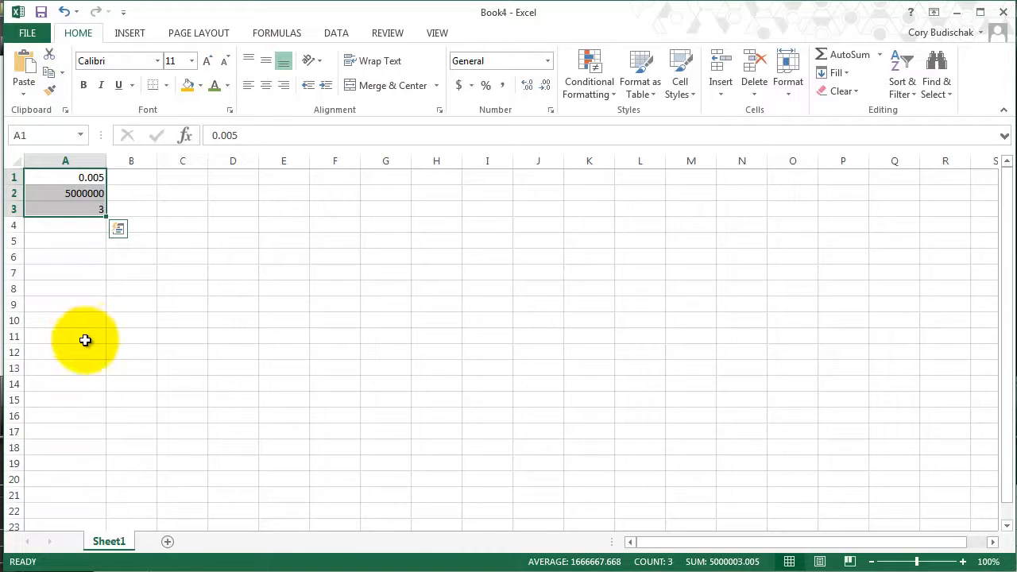
# Step: Apply the comma style to cells A1:A3 and return them to the General format
pyautogui.click(504, 89)
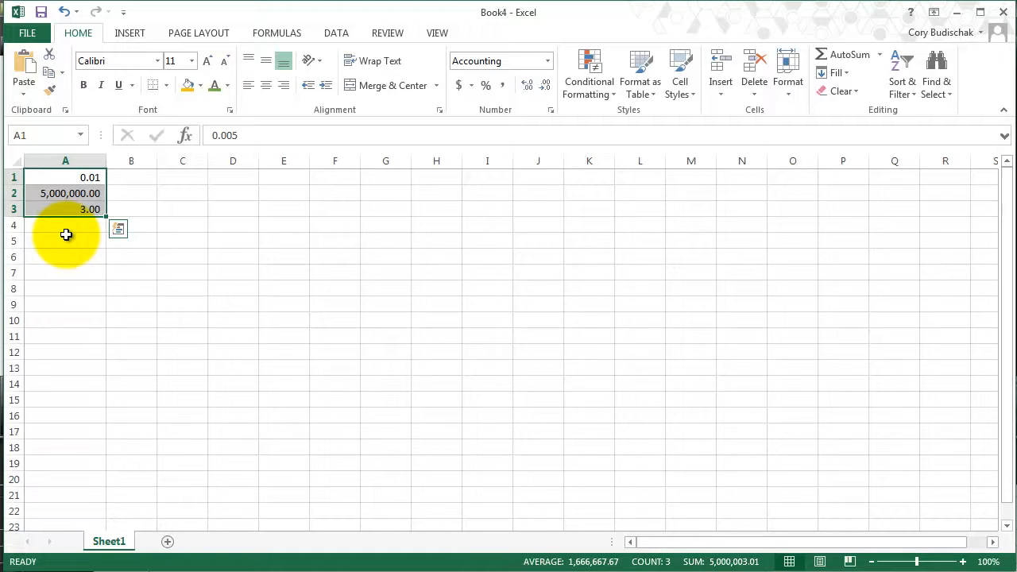
pyautogui.click(548, 61)
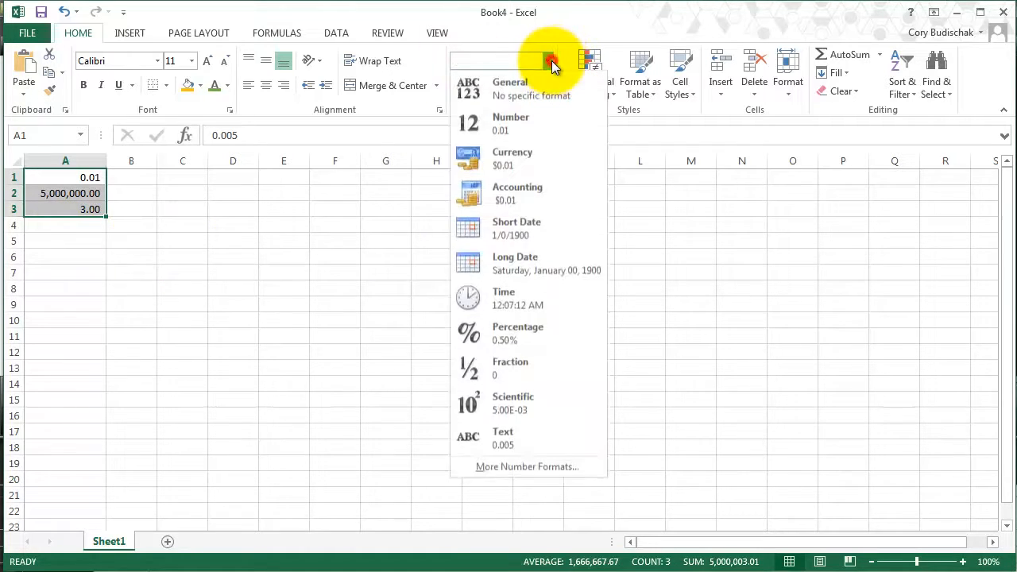
pyautogui.click(543, 90)
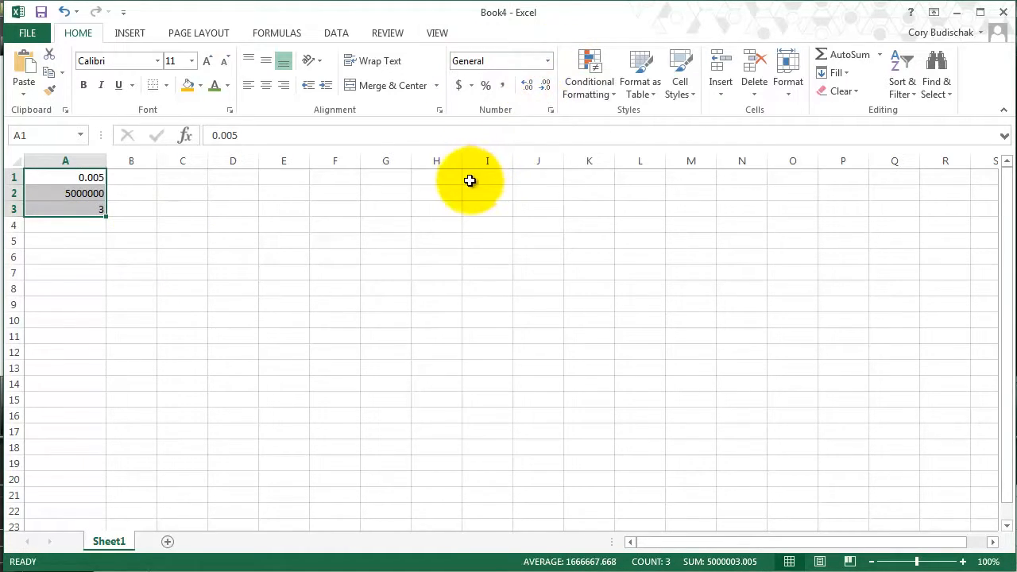
# Step: Format cells A1:A3 as Number and switch them to the Fraction format
pyautogui.click(548, 62)
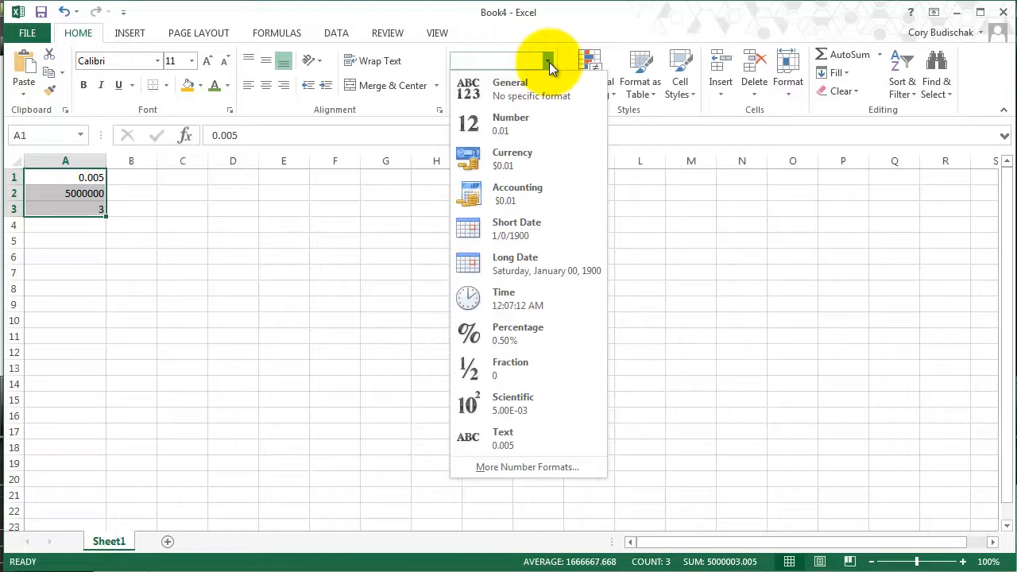
pyautogui.click(487, 120)
pyautogui.click(548, 61)
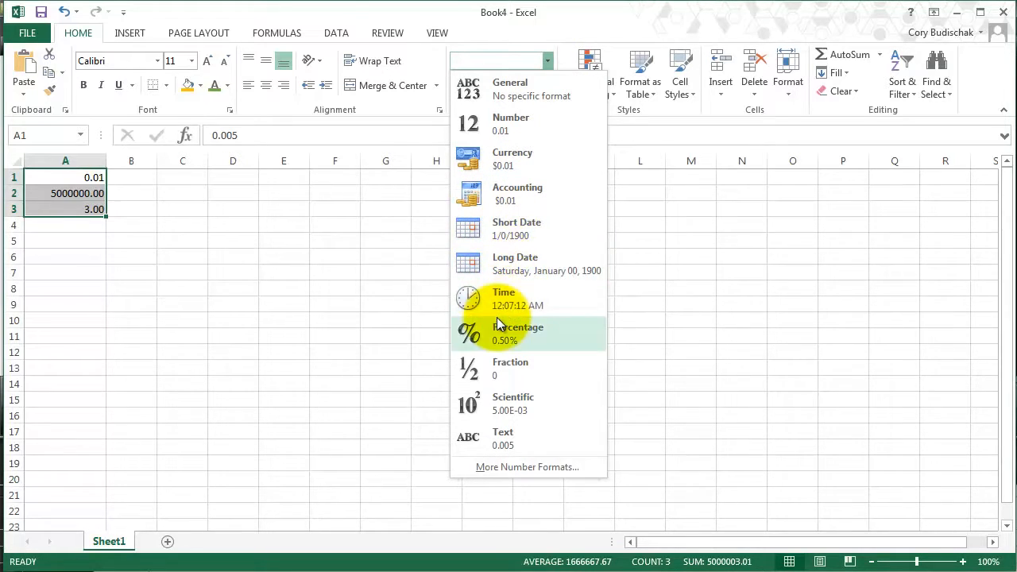
pyautogui.click(518, 370)
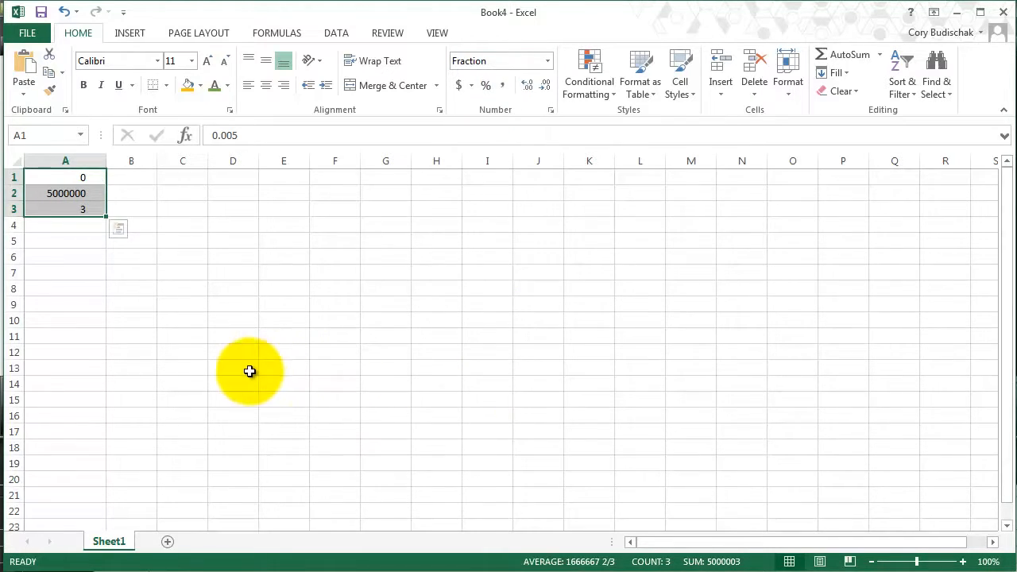
# Step: Apply the Scientific number format to cells A1:A3
pyautogui.click(547, 61)
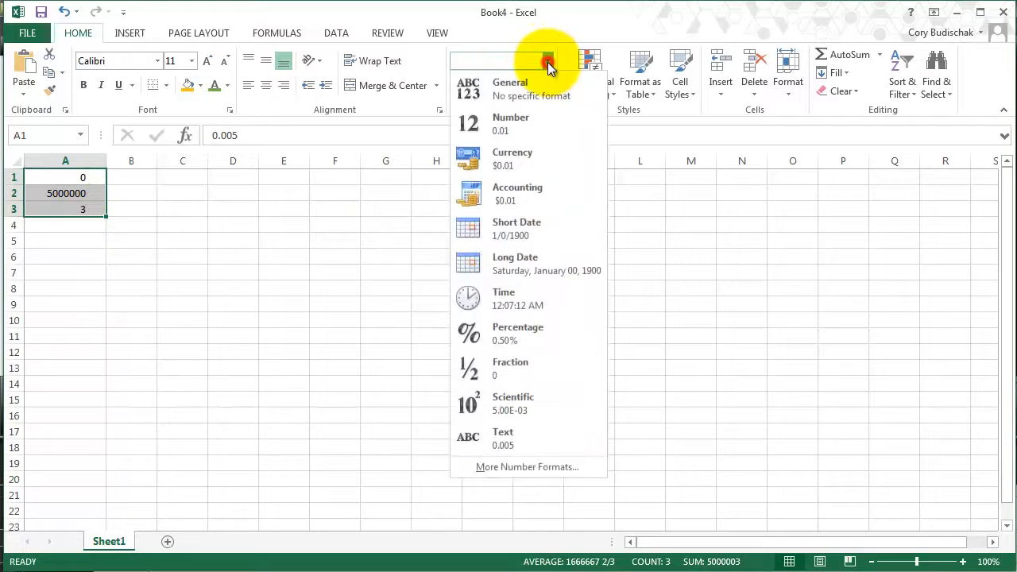
pyautogui.click(533, 408)
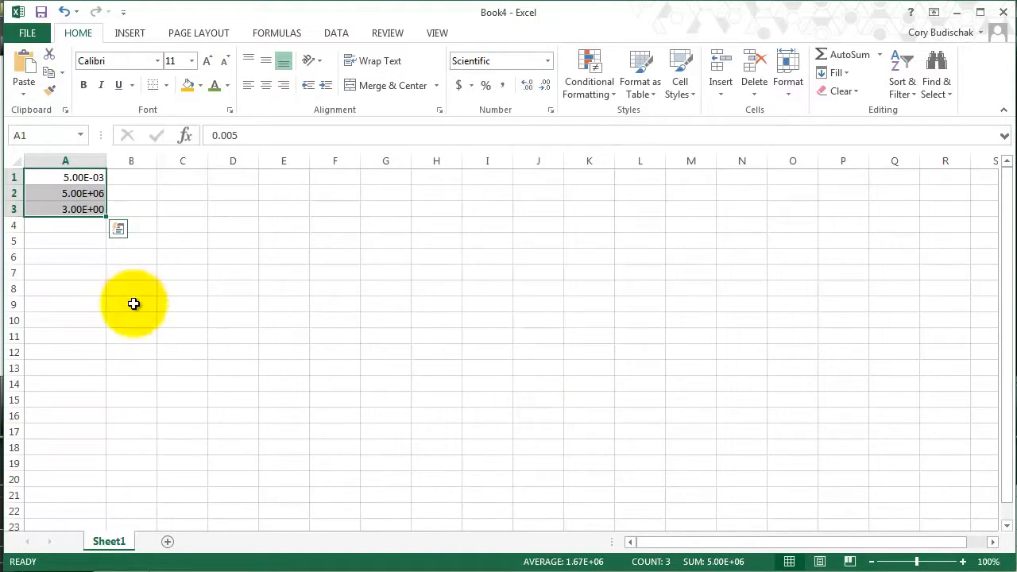
pyautogui.click(548, 61)
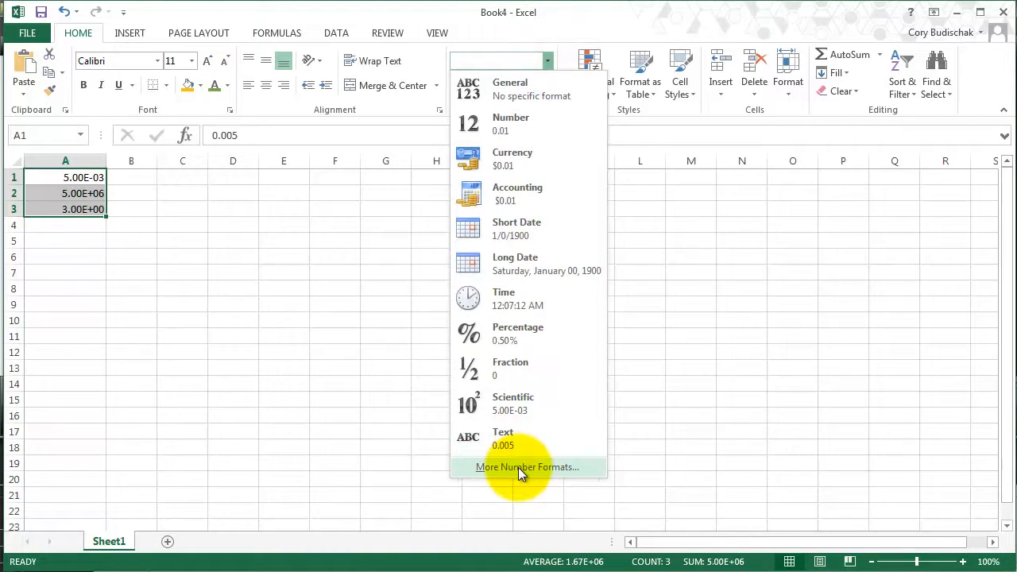
pyautogui.click(73, 238)
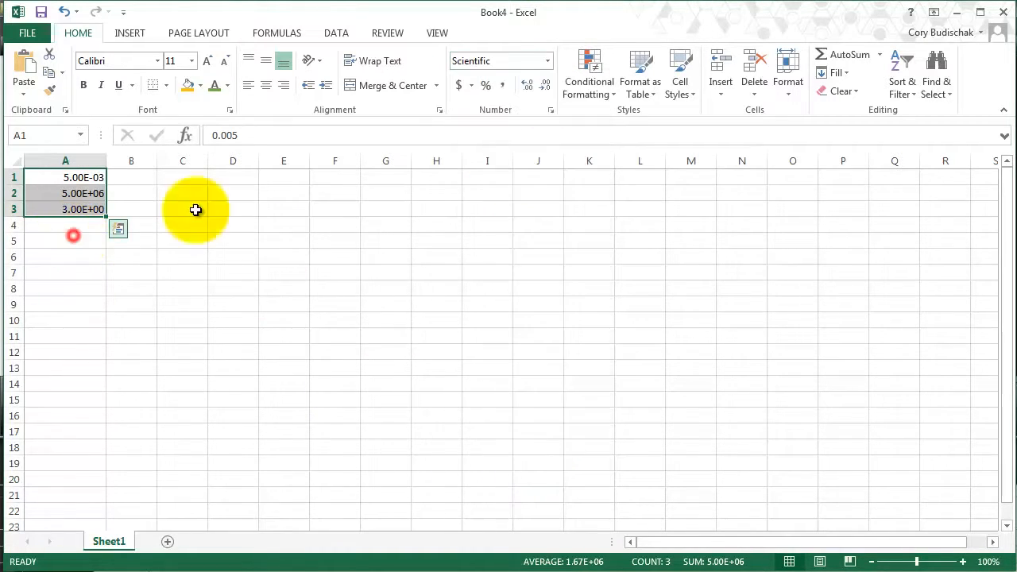
# Step: Enter the date 01/01/2015 in cell E1
pyautogui.click(301, 177)
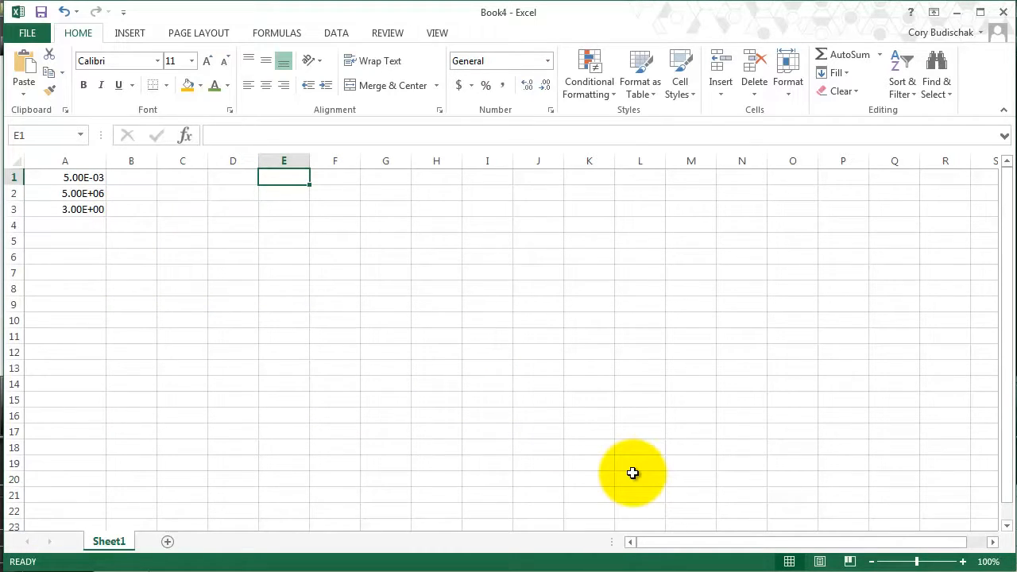
pyautogui.write('01/01/2015')
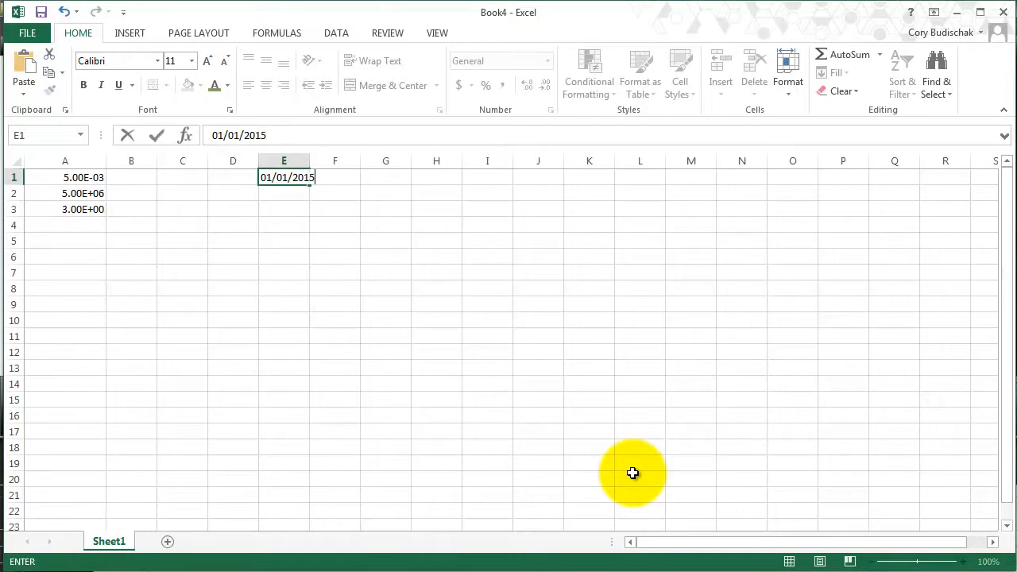
pyautogui.press('Return')
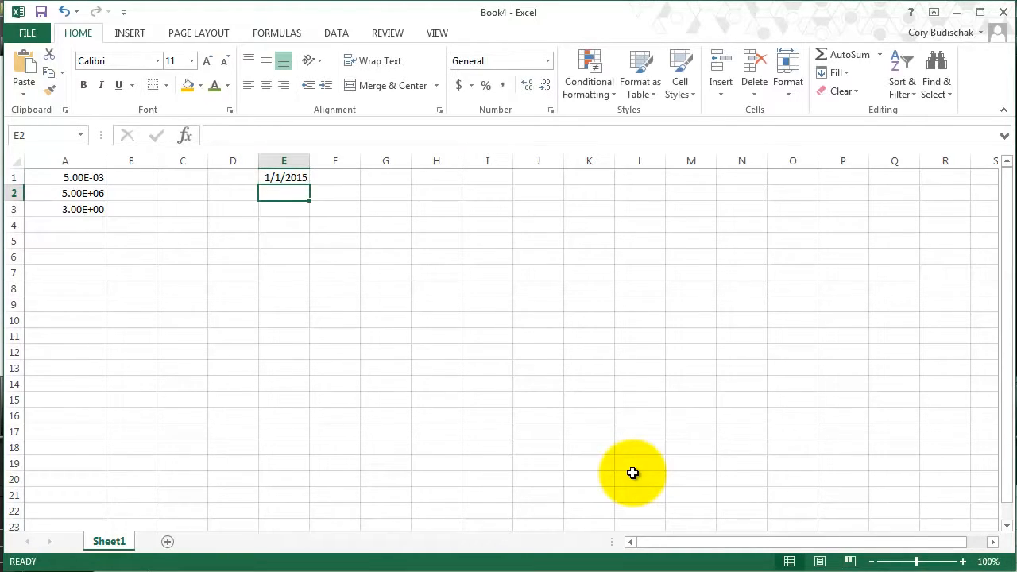
# Step: Enter the dates 03-15 in cell E2 and 04/22/1984 in cell E3
pyautogui.write('03-15')
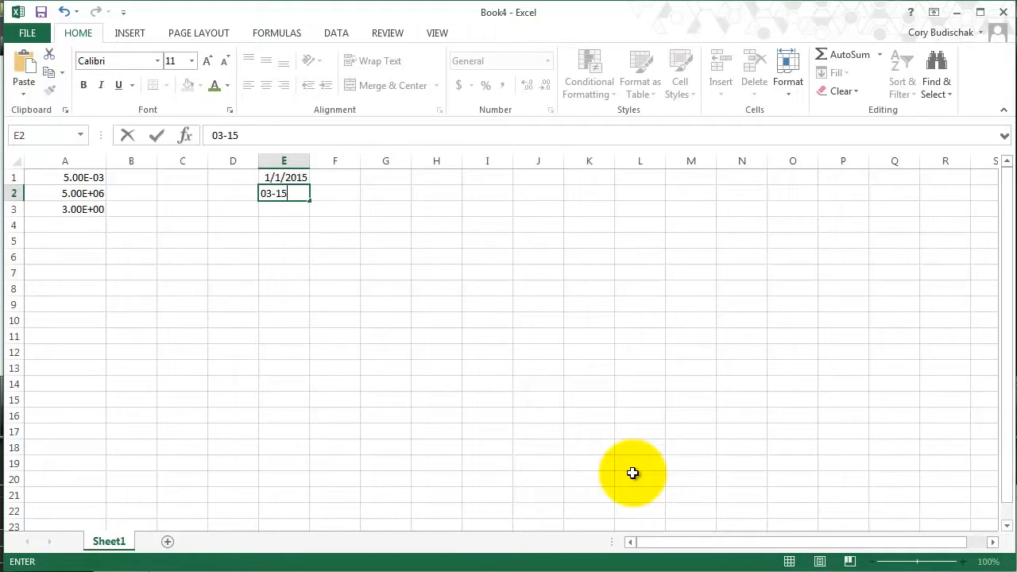
pyautogui.press('Return')
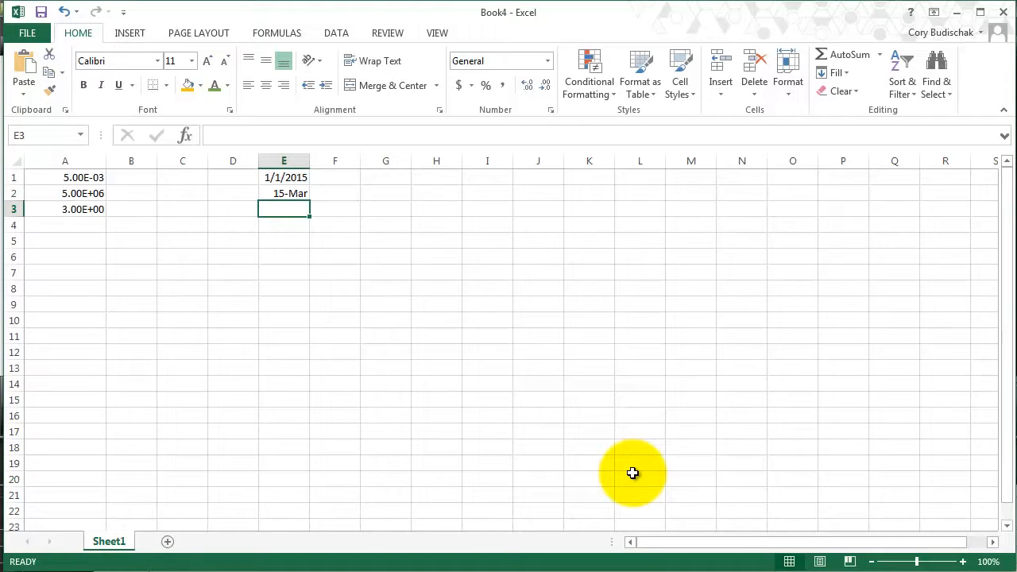
pyautogui.write('04/22/1984')
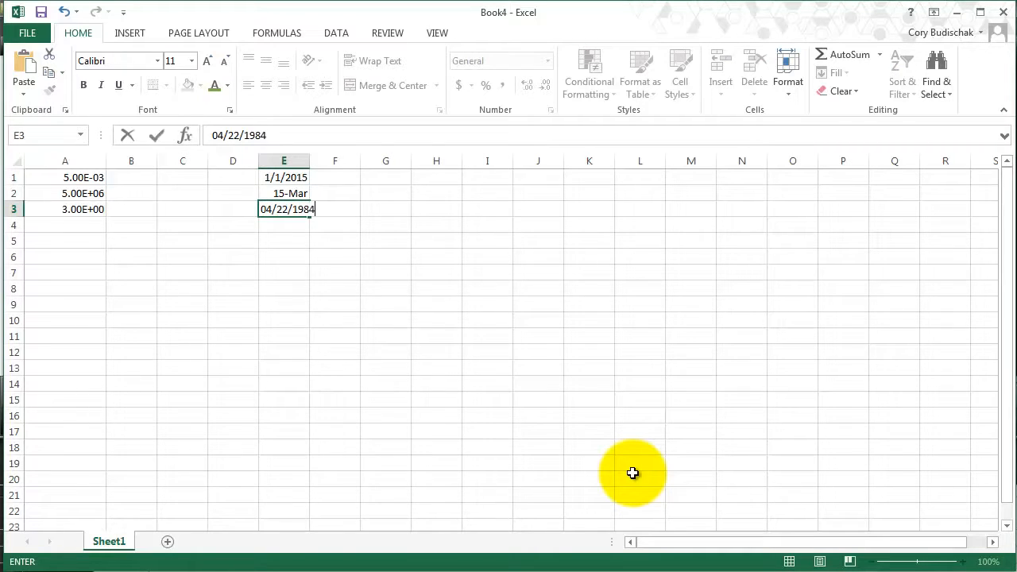
pyautogui.press('Return')
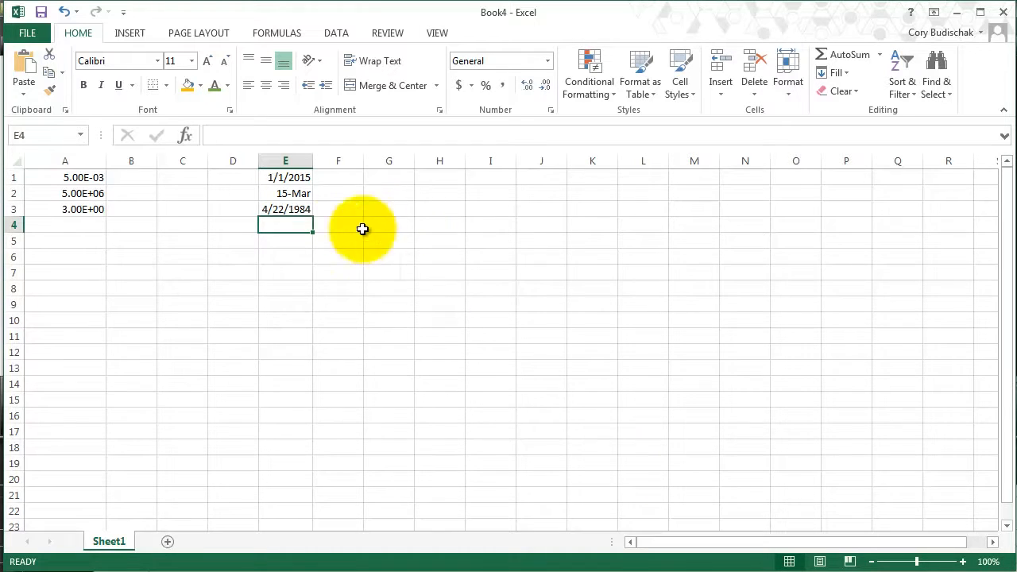
# Step: Format the dates in cells E1:E3 as Short Date and switch them to the Long Date format
pyautogui.click(291, 177)
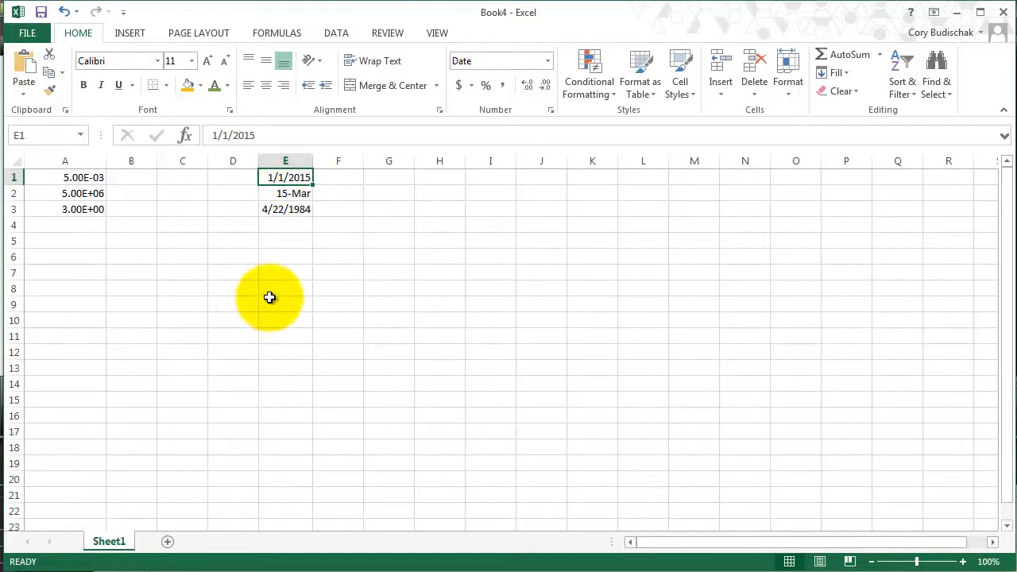
pyautogui.moveTo(286, 178); pyautogui.dragTo(296, 206)
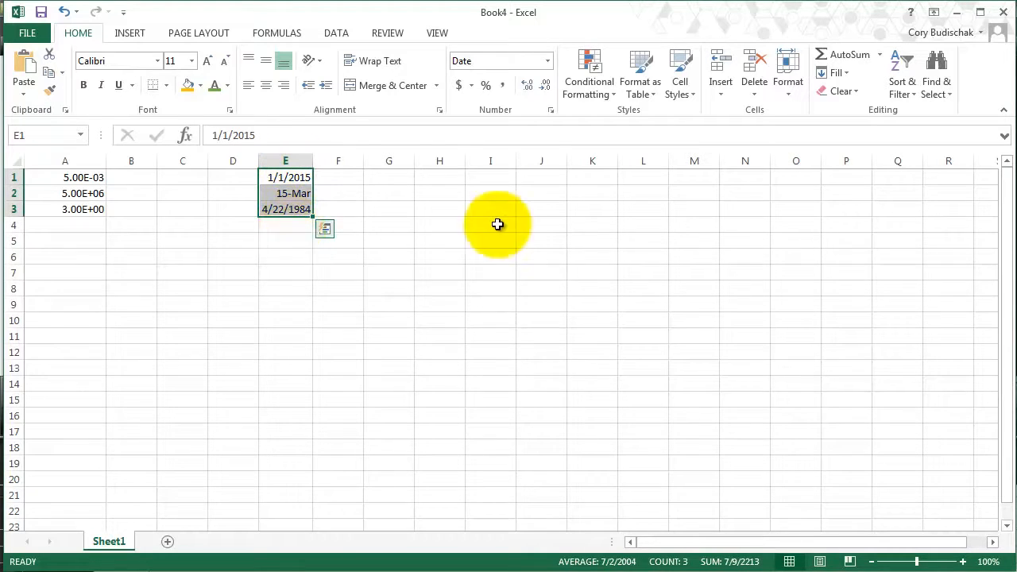
pyautogui.click(547, 61)
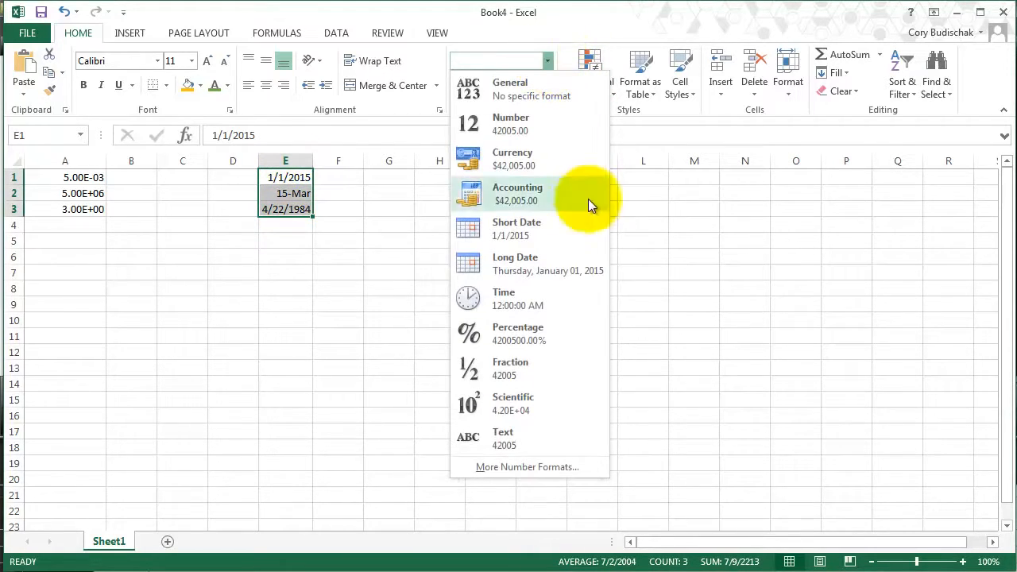
pyautogui.click(571, 231)
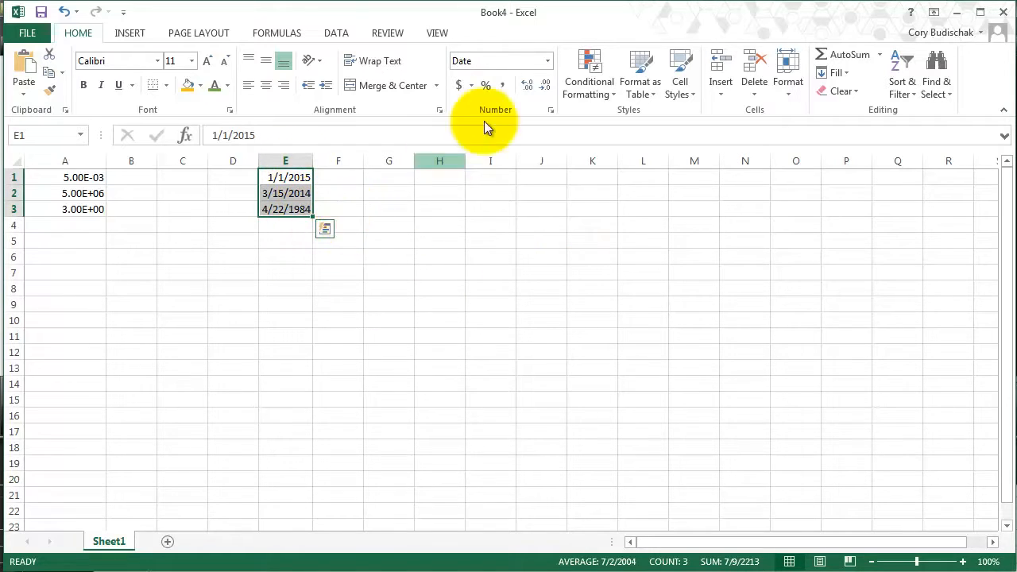
pyautogui.click(547, 62)
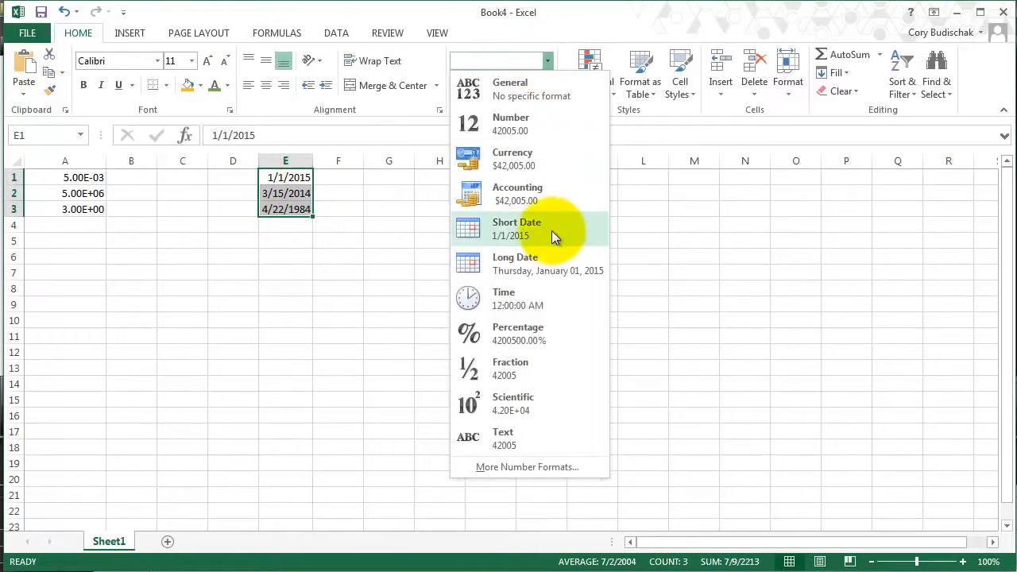
pyautogui.click(537, 272)
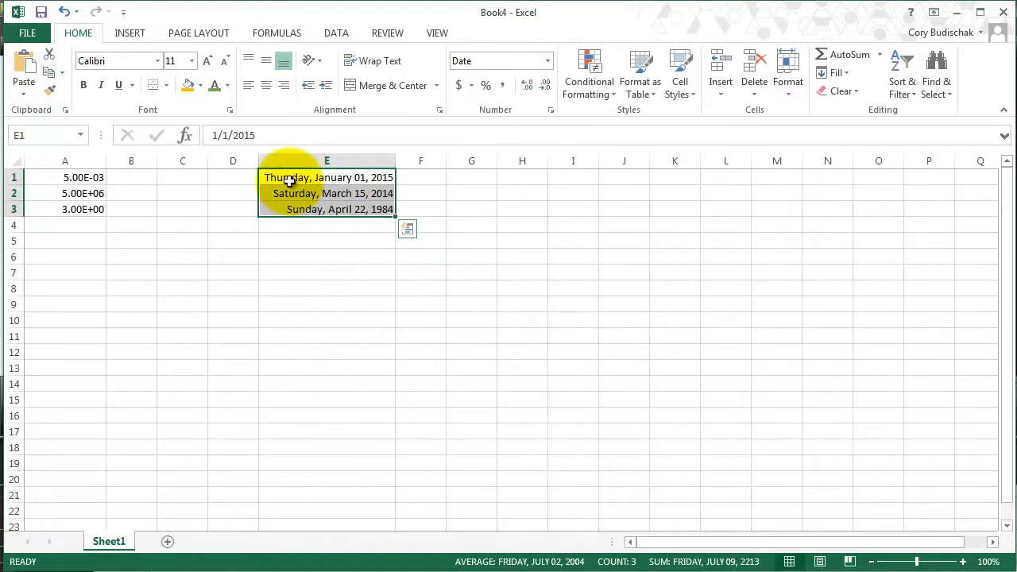
# Step: Try the Time format on cells E1:E3 and return them to the Long Date format
pyautogui.click(547, 61)
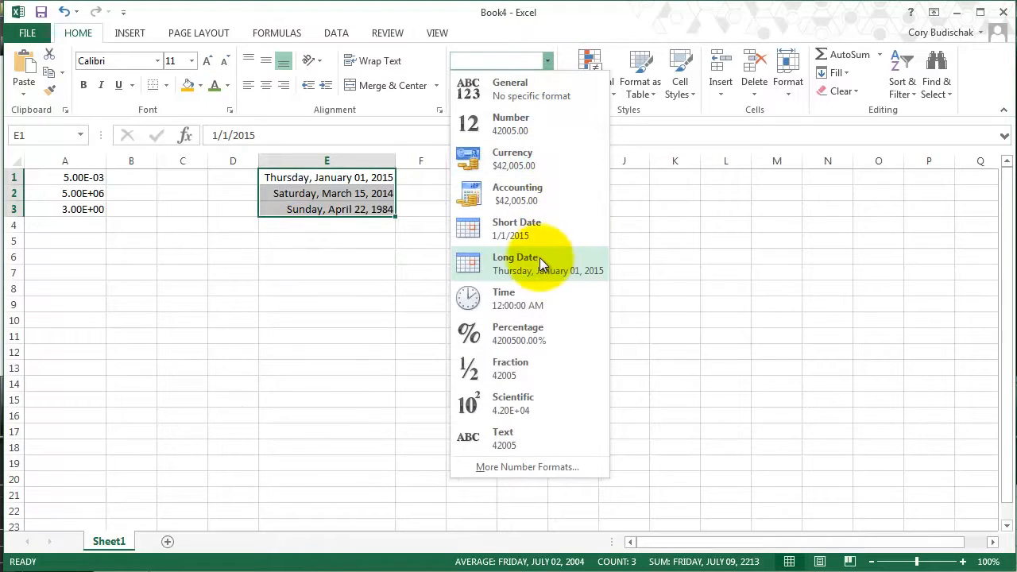
pyautogui.click(510, 296)
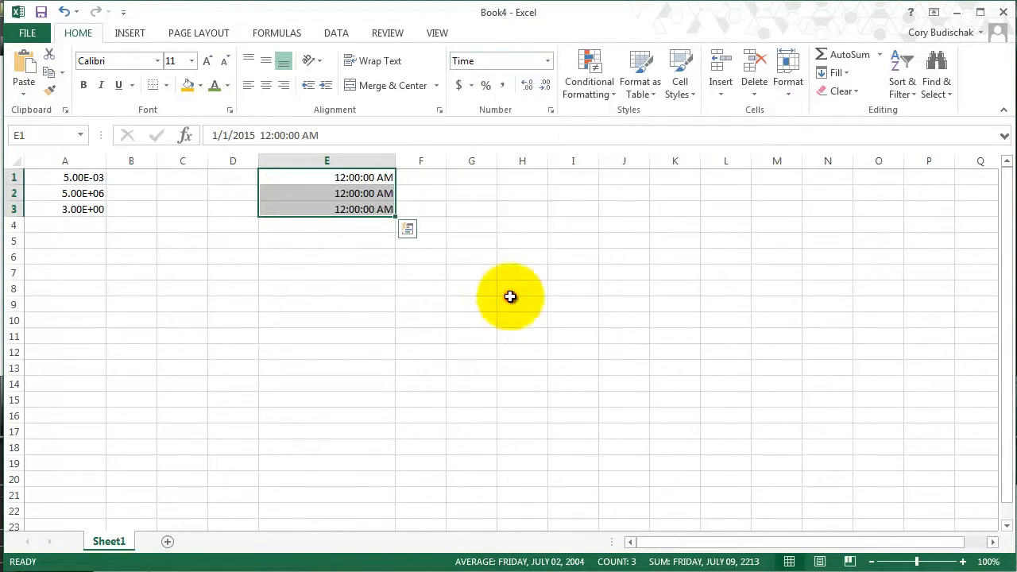
pyautogui.click(548, 63)
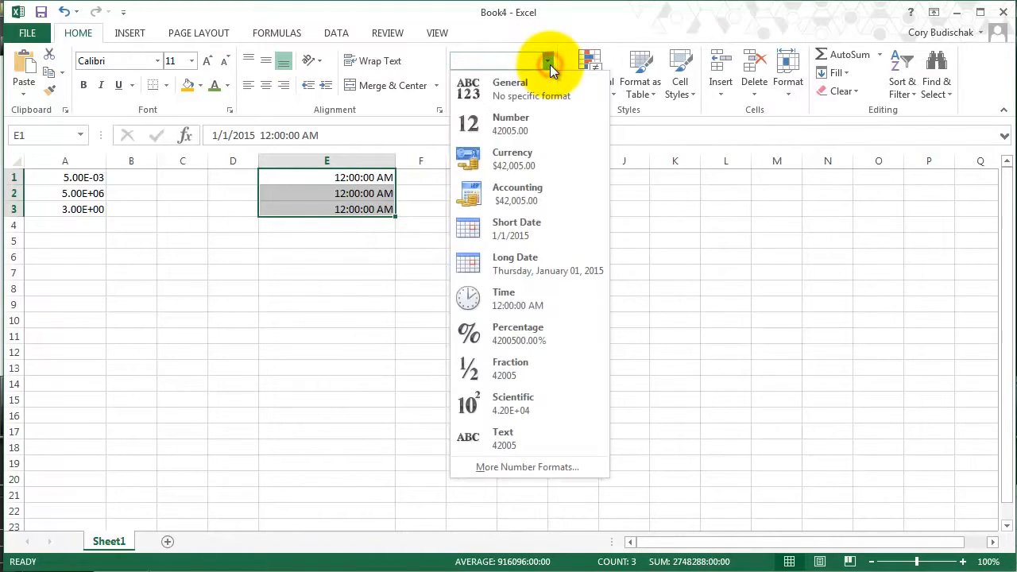
pyautogui.click(535, 262)
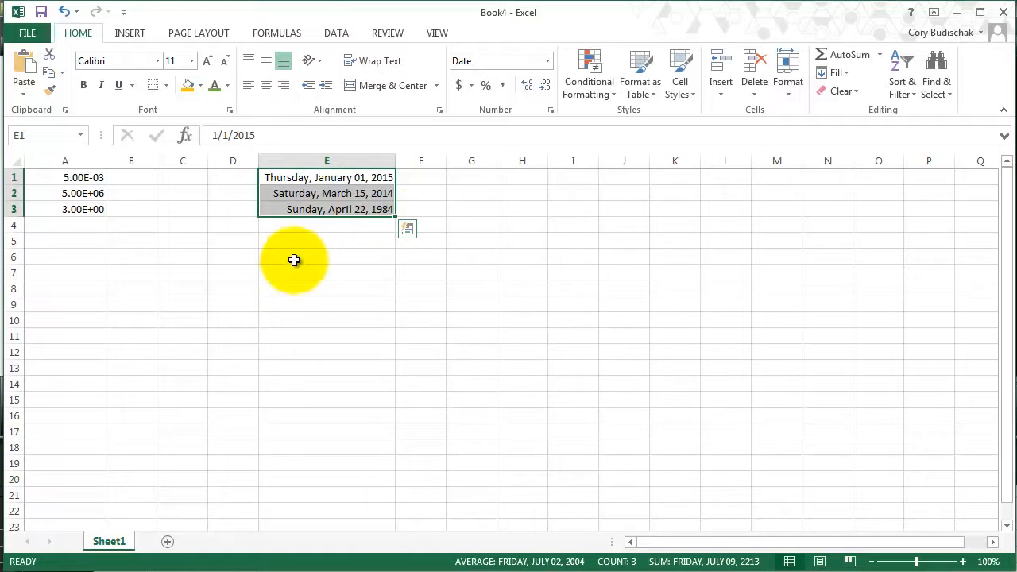
# Step: Change cells E1:E3 to the Date type 3/14/12 1:30 PM through the Format Cells dialog
pyautogui.click(553, 110)
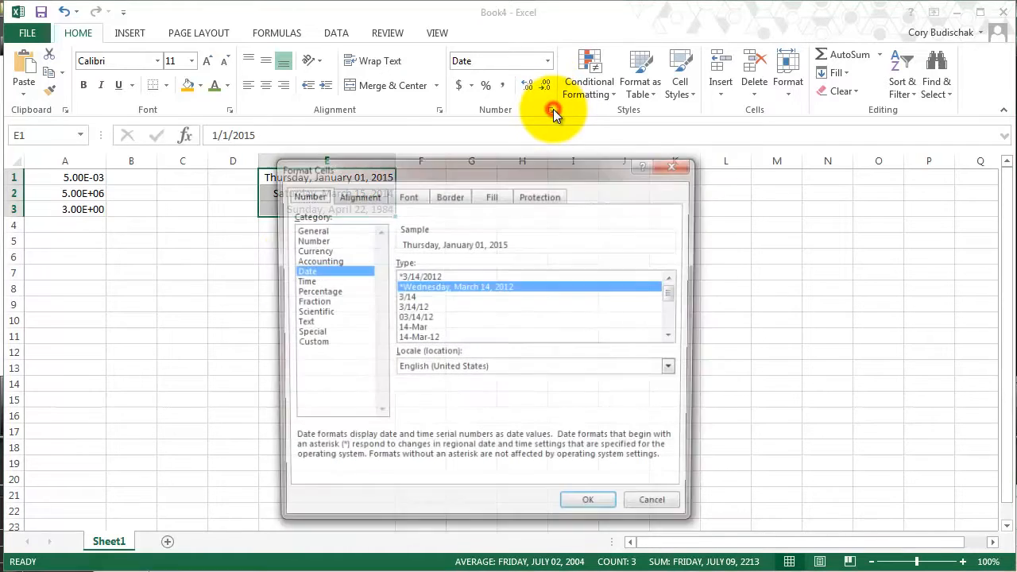
pyautogui.moveTo(517, 155); pyautogui.dragTo(750, 86)
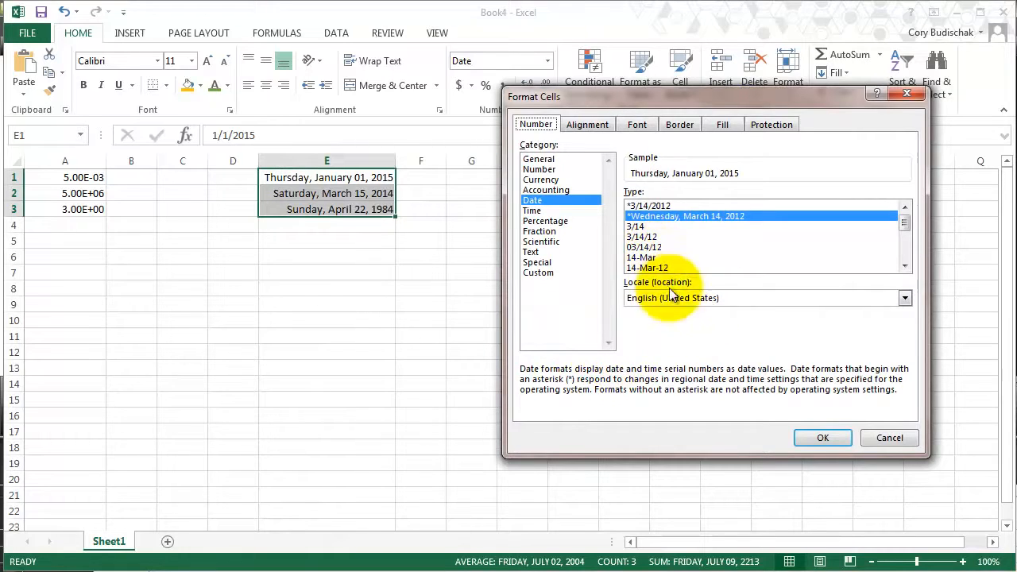
pyautogui.moveTo(605, 100); pyautogui.dragTo(589, 154)
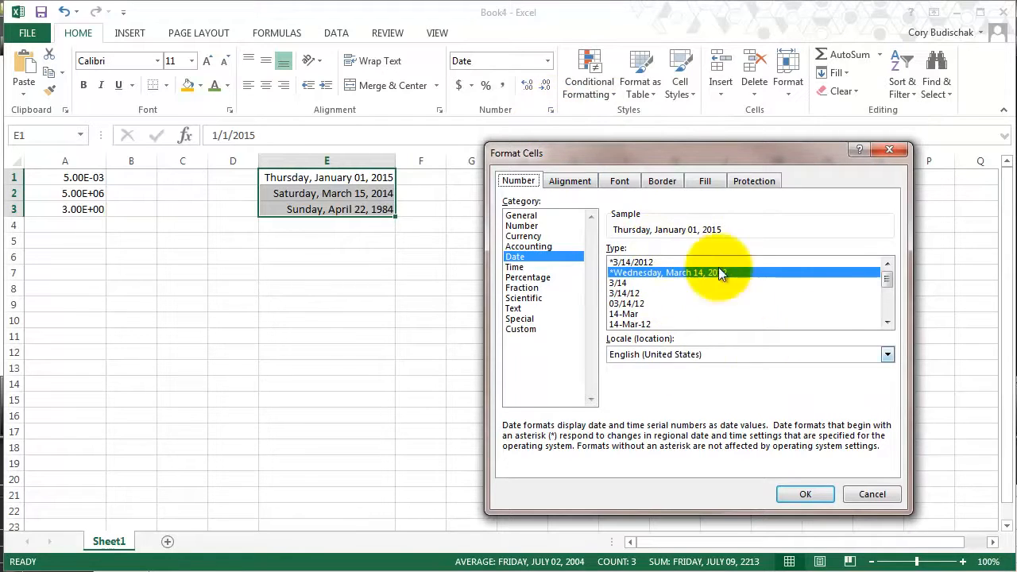
pyautogui.moveTo(887, 276); pyautogui.dragTo(890, 306)
pyautogui.click(644, 293)
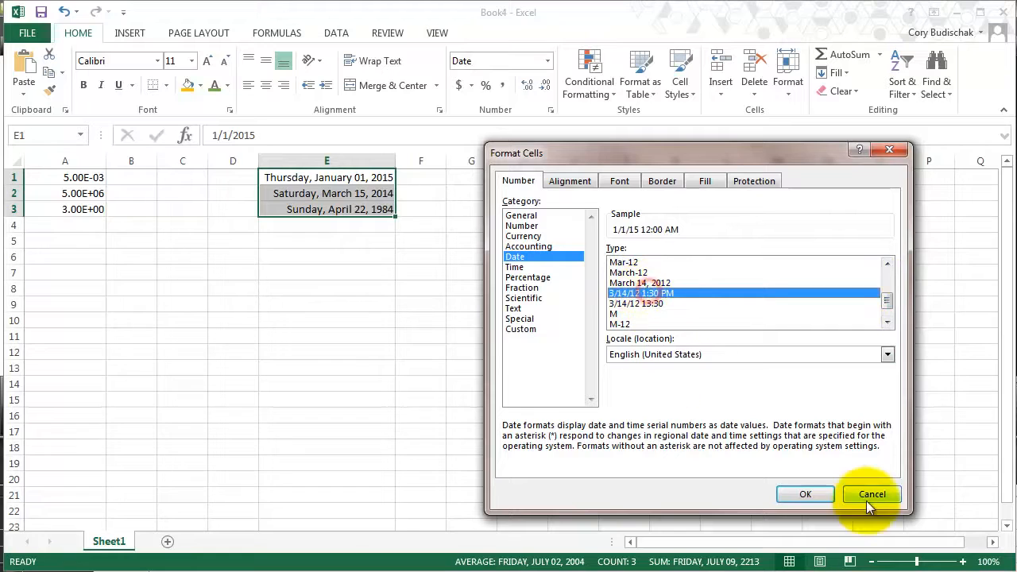
pyautogui.click(805, 494)
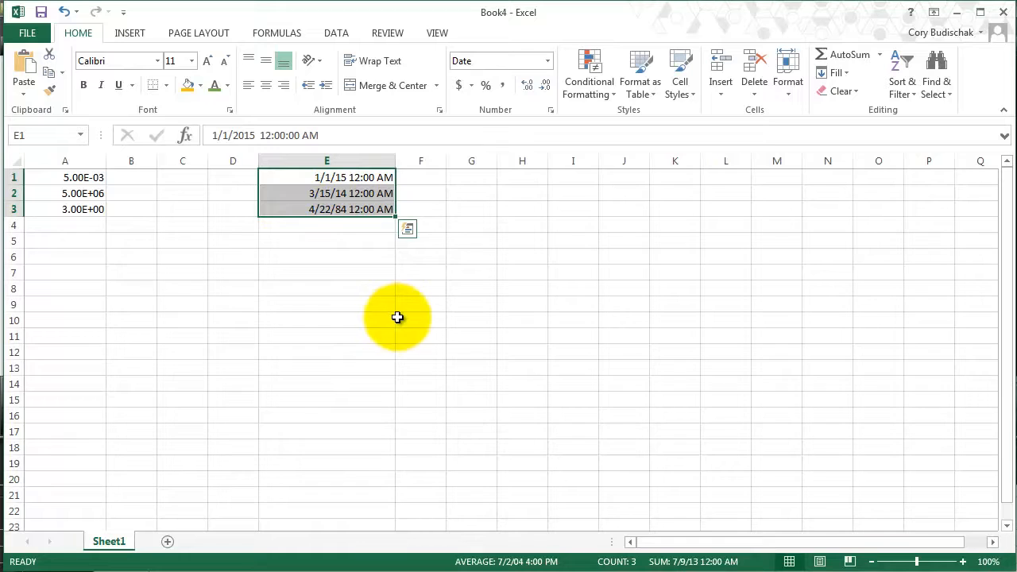
# Step: Enter the number 5673421 in cell J3
pyautogui.click(630, 210)
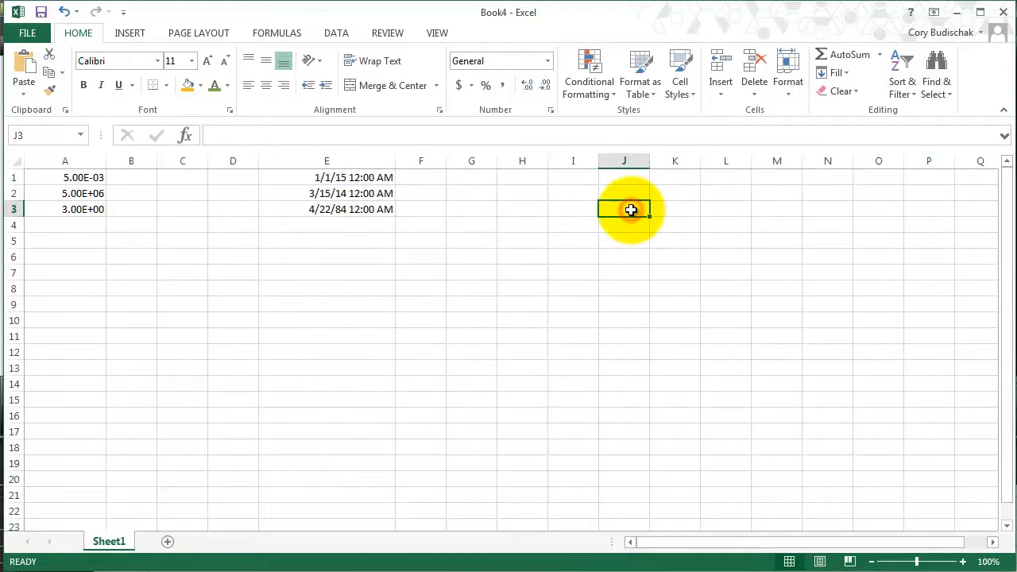
pyautogui.write('56')
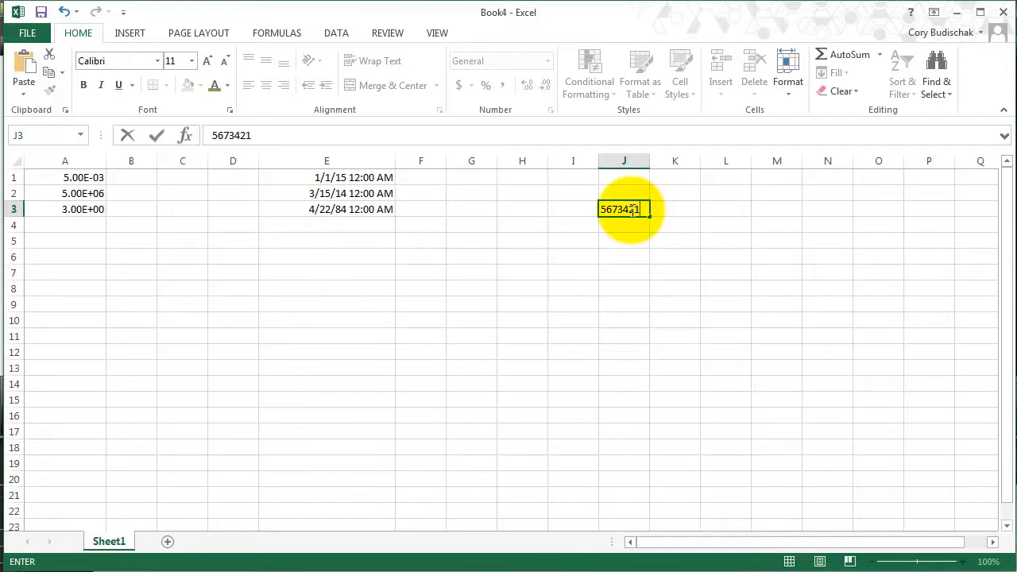
pyautogui.write('73421')
pyautogui.press('Return')
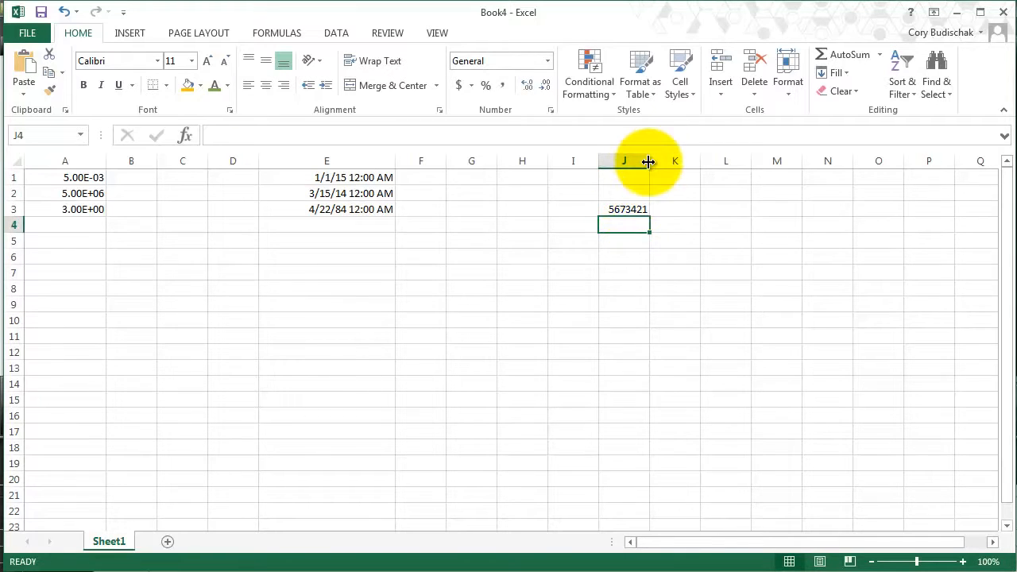
# Step: Narrow column J below its number's width, widen it to fit the number again, and narrow column E to fit its dates
pyautogui.moveTo(650, 162); pyautogui.dragTo(626, 162)
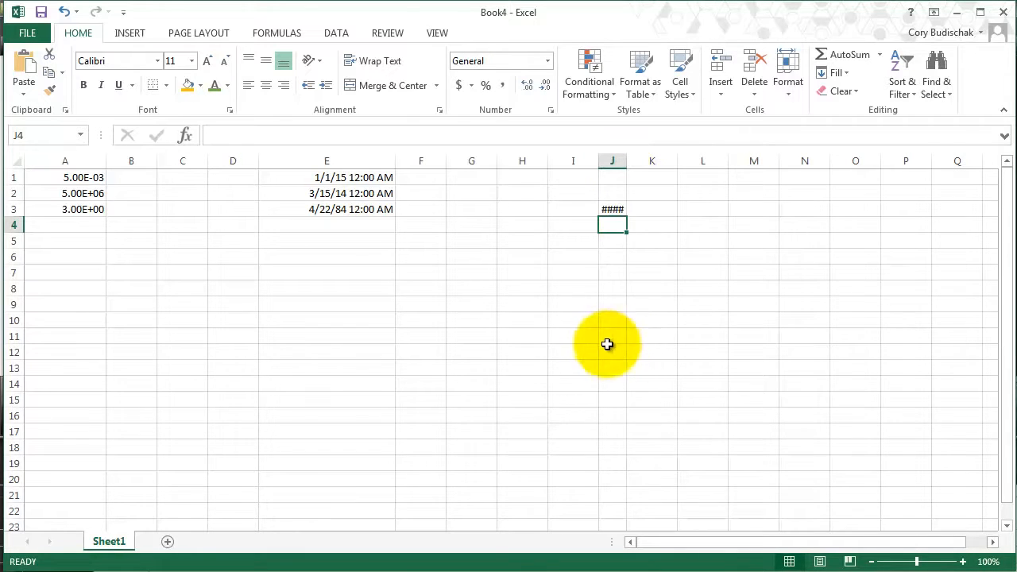
pyautogui.moveTo(610, 208)
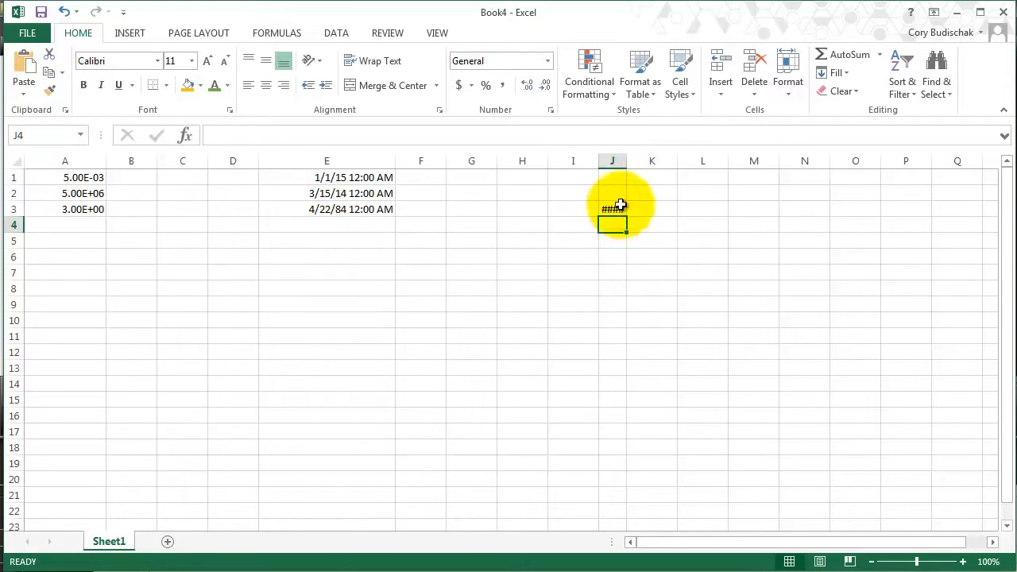
pyautogui.moveTo(627, 160); pyautogui.dragTo(654, 163)
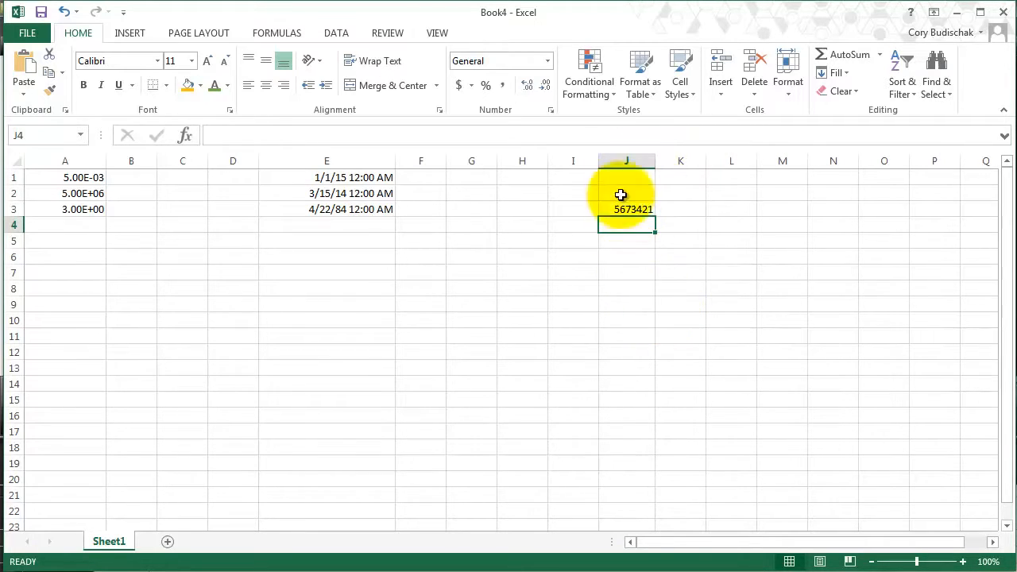
pyautogui.moveTo(654, 159)
pyautogui.mouseDown()
pyautogui.moveTo(628, 158)
pyautogui.moveTo(650, 160)
pyautogui.mouseUp()
pyautogui.moveTo(393, 157); pyautogui.dragTo(349, 160)
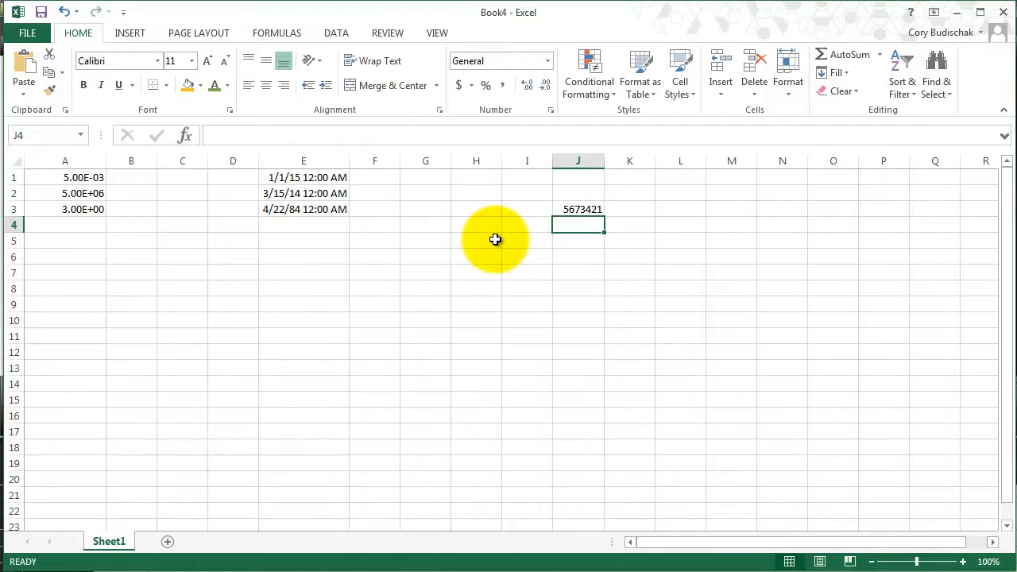
# Step: Examine the Special and Custom number format categories for cell J4, leaving the Format Cells dialog without applying anything
pyautogui.click(551, 110)
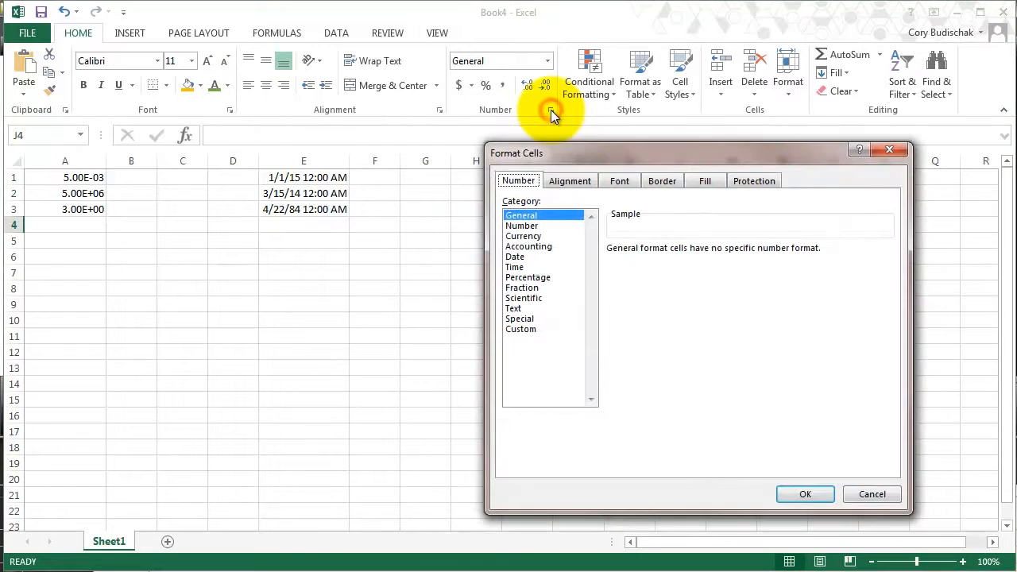
pyautogui.click(529, 319)
pyautogui.click(530, 328)
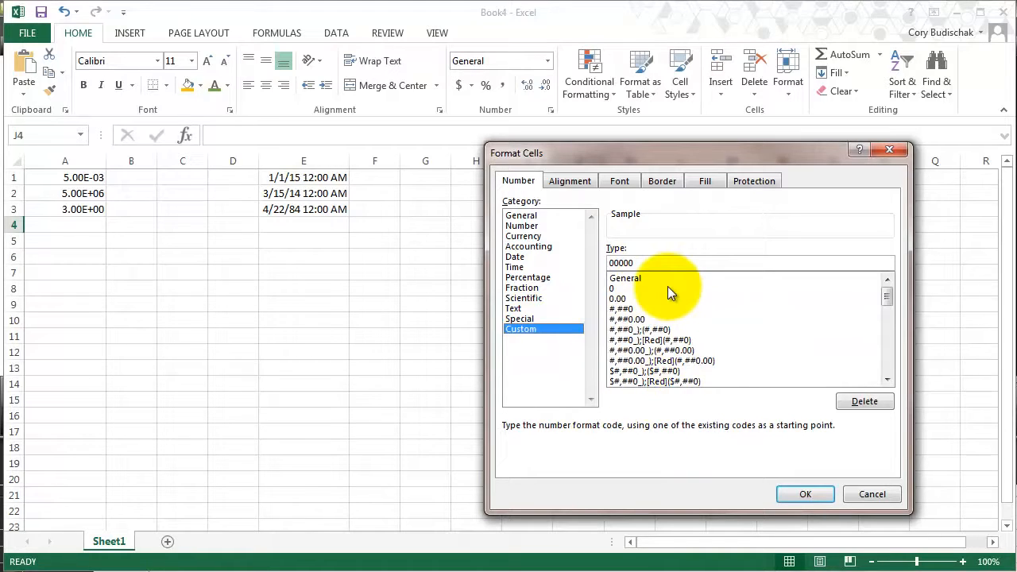
pyautogui.click(871, 495)
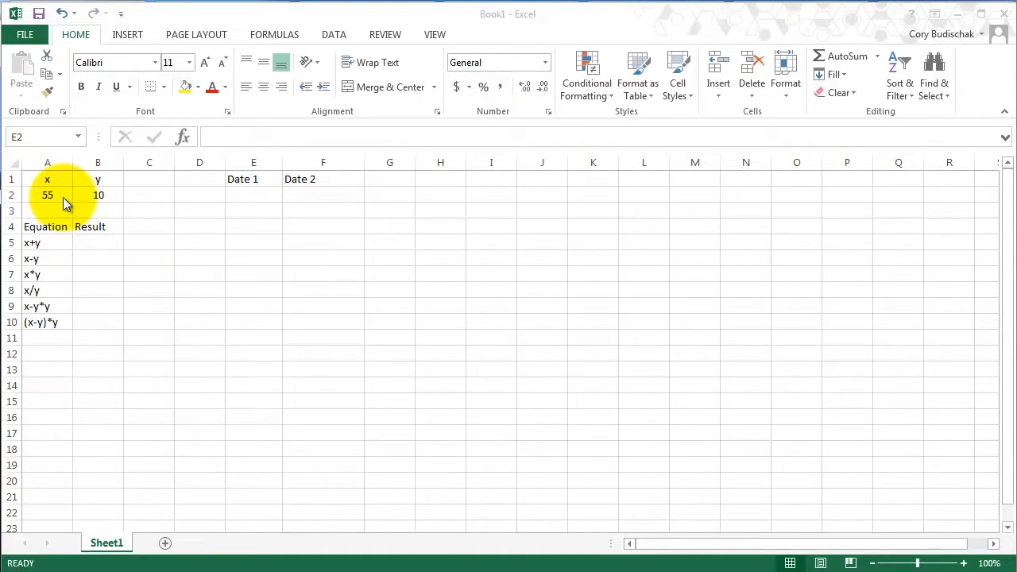
# Step: Calculate x+y in cell B5 of the Book1 worksheet with the formula =A2+B2
pyautogui.click(97, 243)
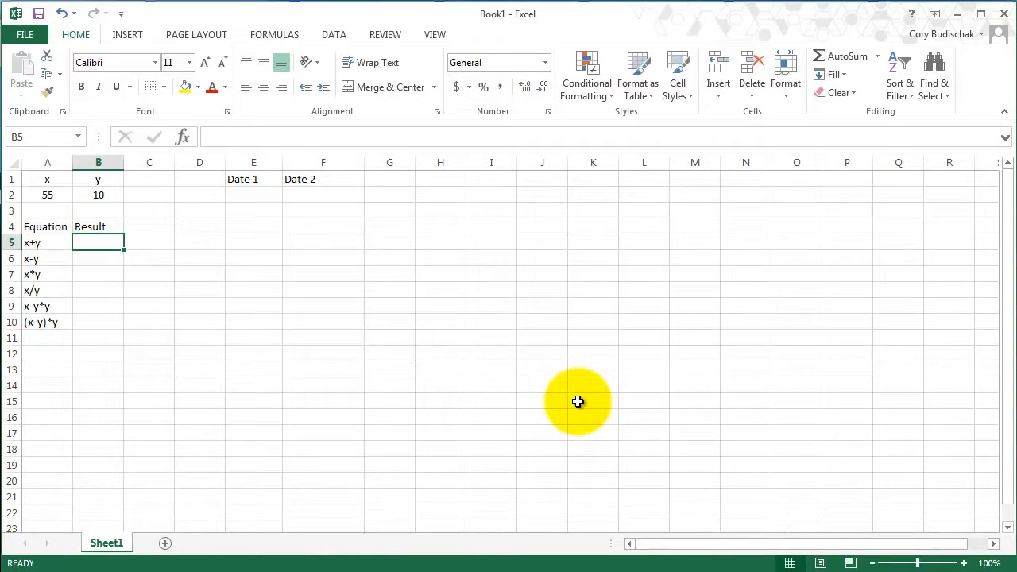
pyautogui.write('=')
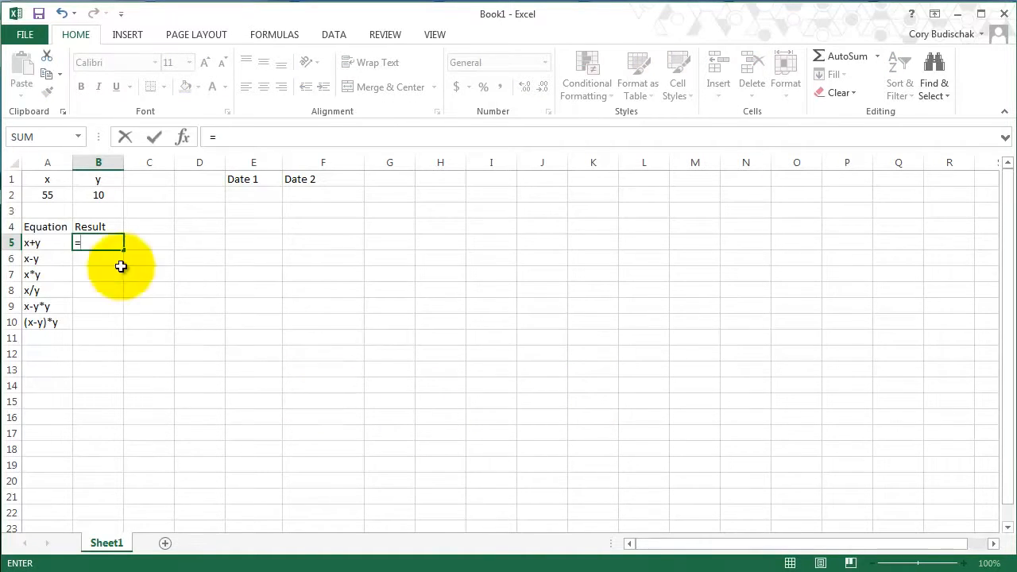
pyautogui.click(60, 194)
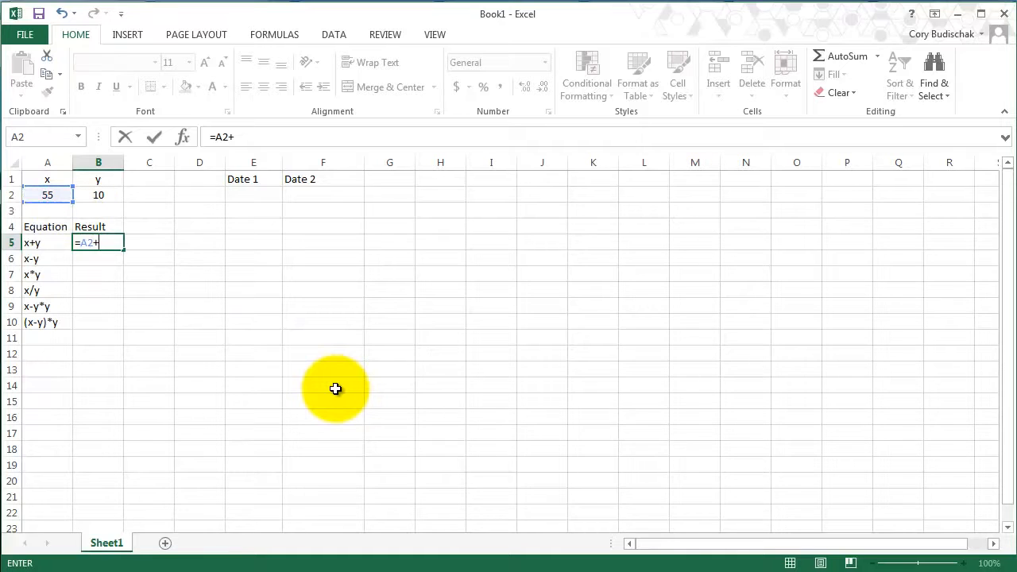
pyautogui.click(99, 194)
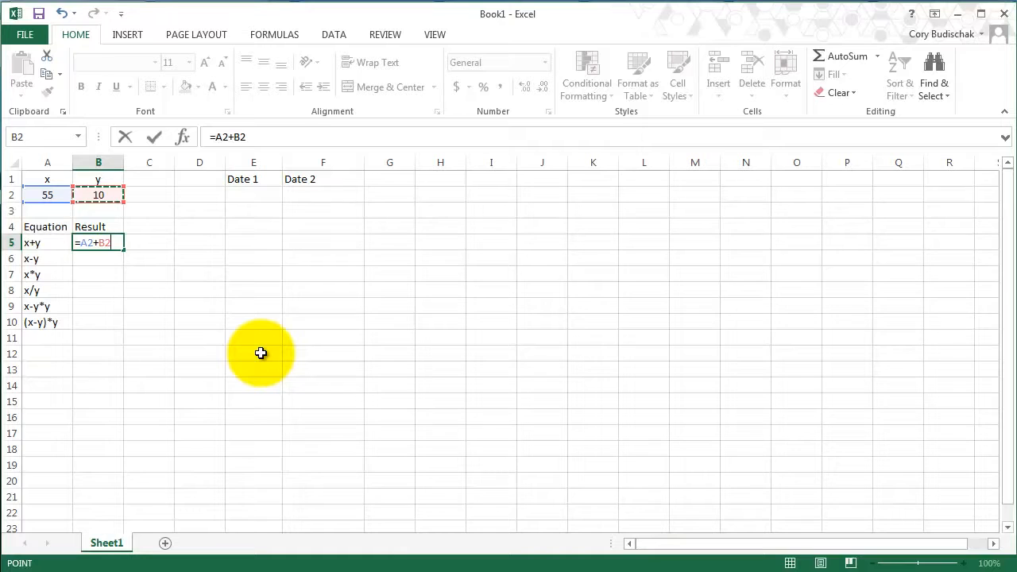
pyautogui.press('Return')
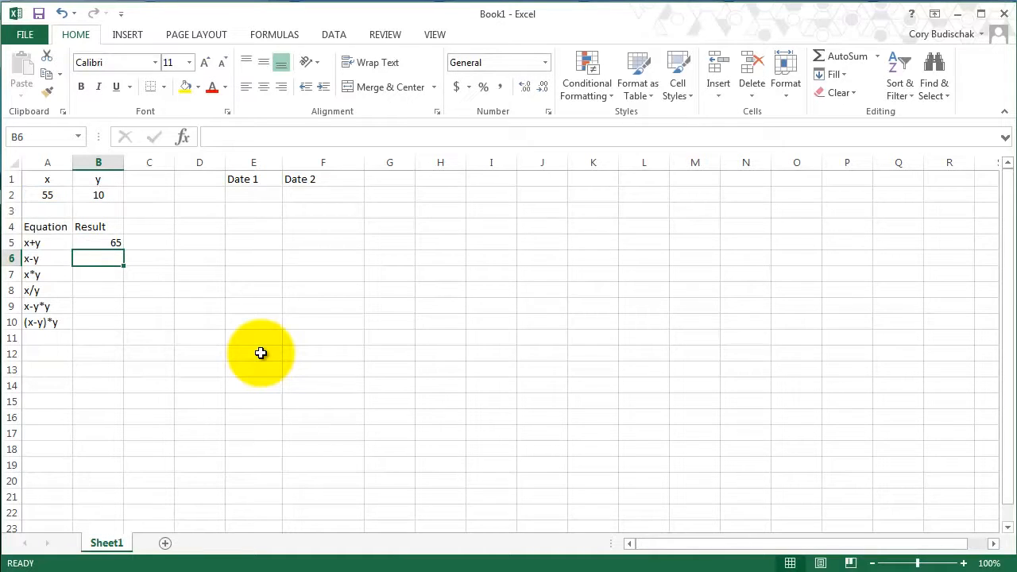
# Step: Calculate x-y in cell B6 with the formula =A2-B2
pyautogui.write('=')
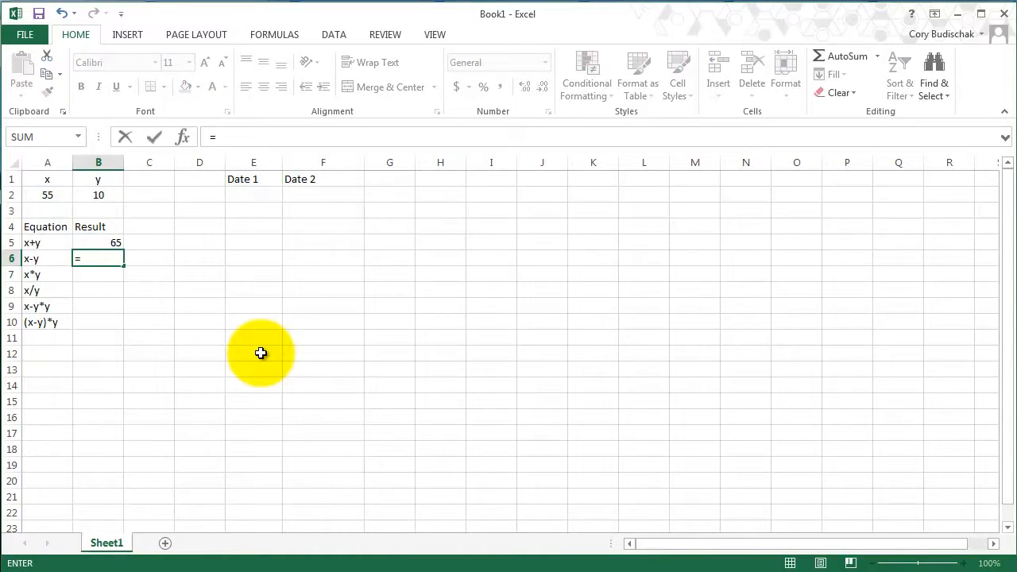
pyautogui.click(47, 193)
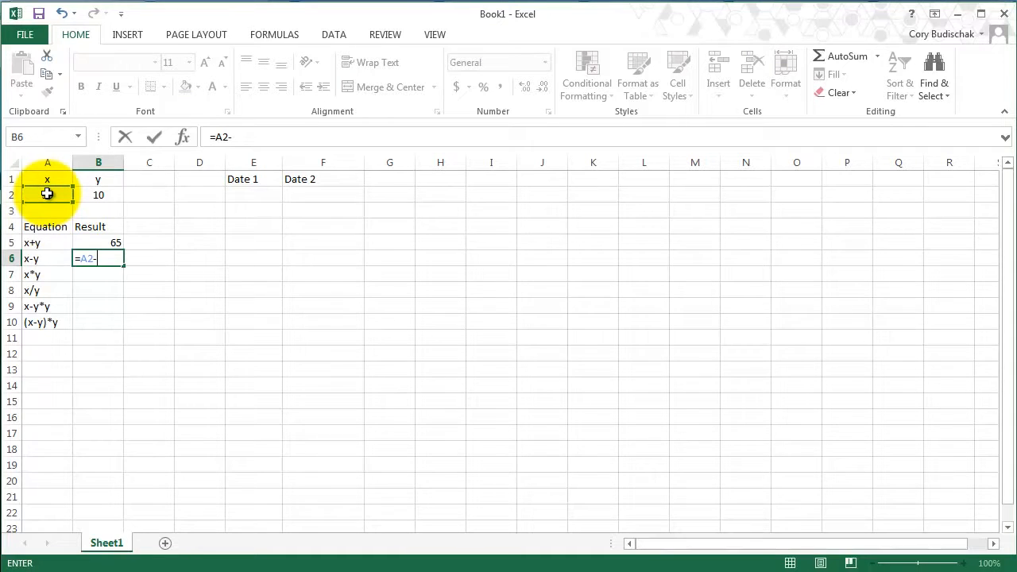
pyautogui.write('-')
pyautogui.click(98, 194)
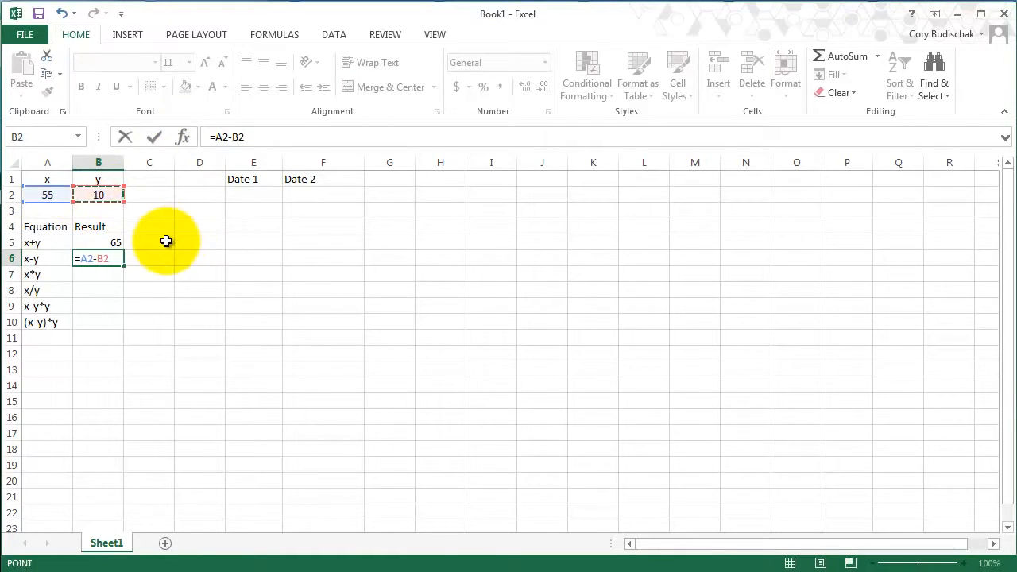
pyautogui.press('Return')
# Step: Calculate x*y in cell B7 with the formula =A2*B2 and x/y in cell B8 with =A2/B2
pyautogui.write('=')
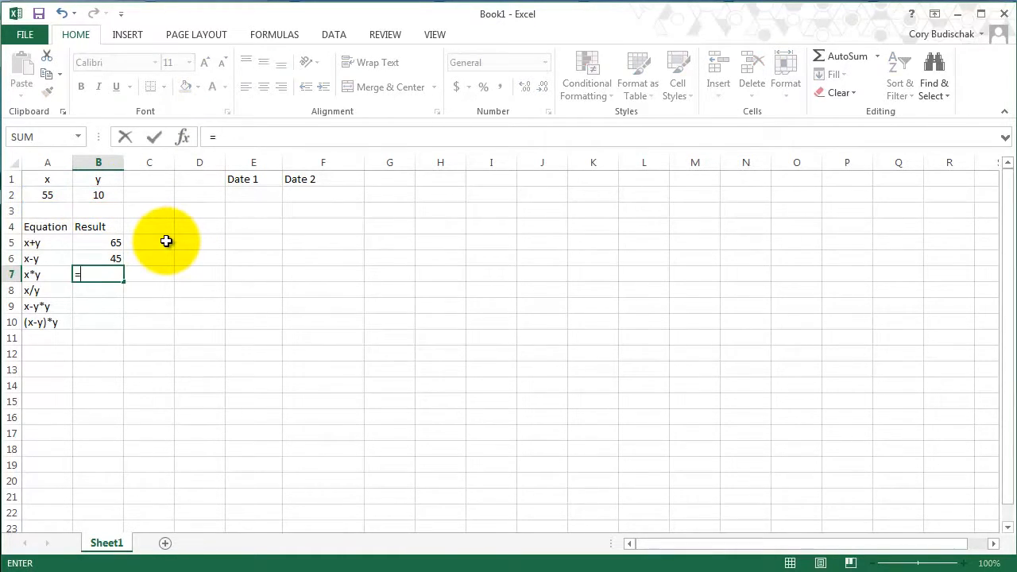
pyautogui.write('A2*B2')
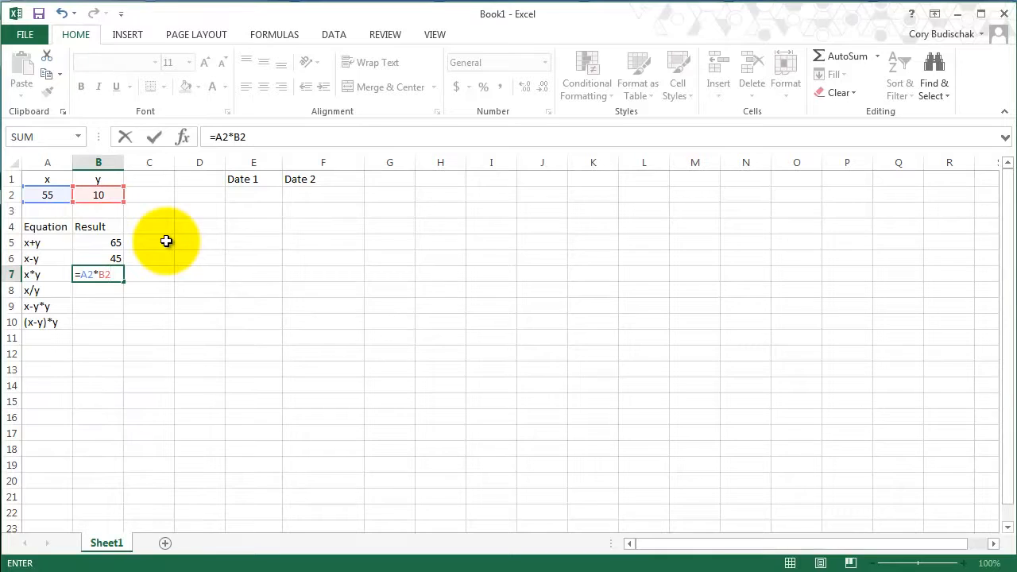
pyautogui.press('Return')
pyautogui.write('x')
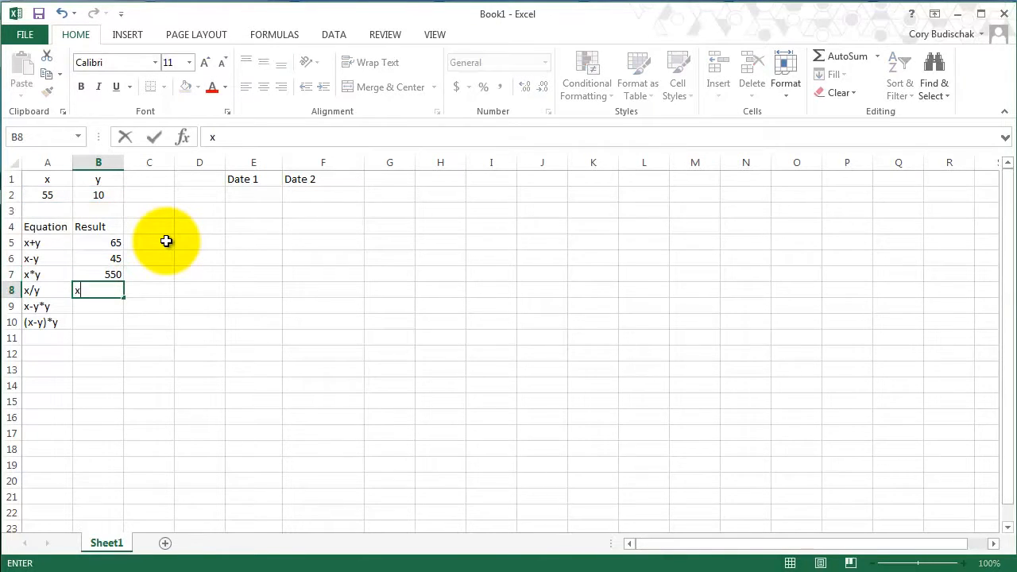
pyautogui.press('BackSpace')
pyautogui.write('=')
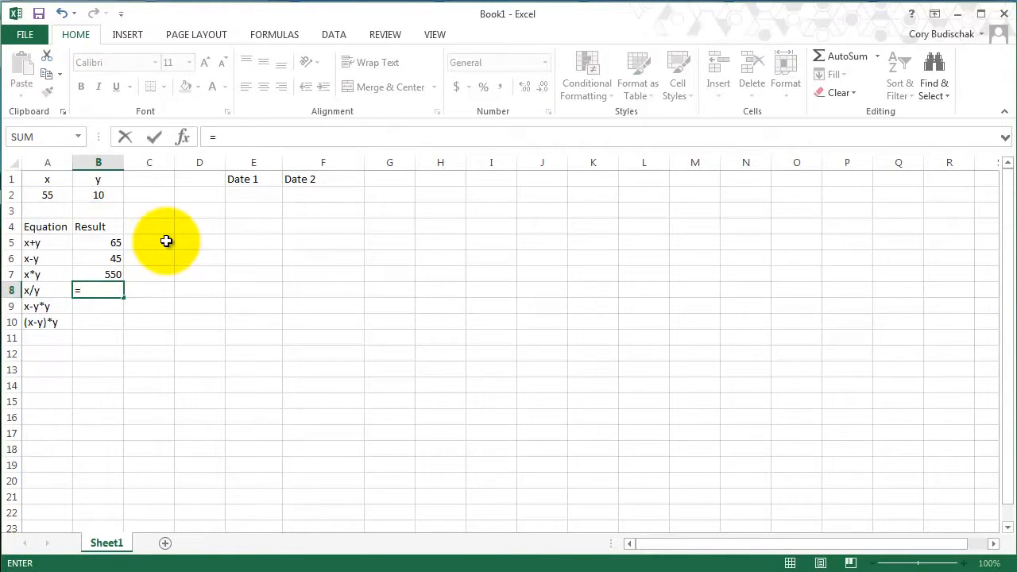
pyautogui.write('A2/B2')
pyautogui.press('Return')
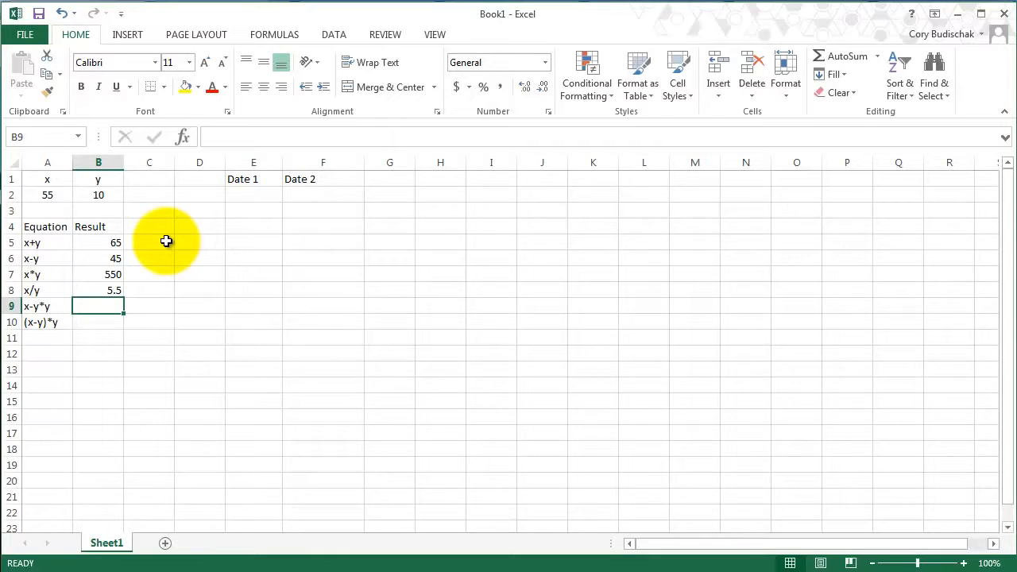
# Step: Calculate x-y*y in cell B9 with the formula =A2-B2*B2
pyautogui.write('=')
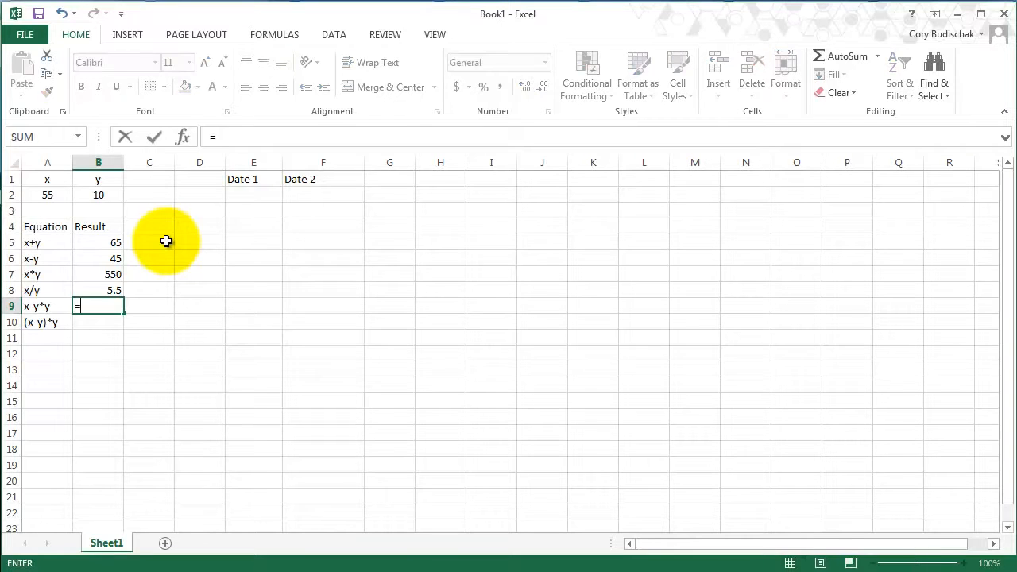
pyautogui.write('A2-')
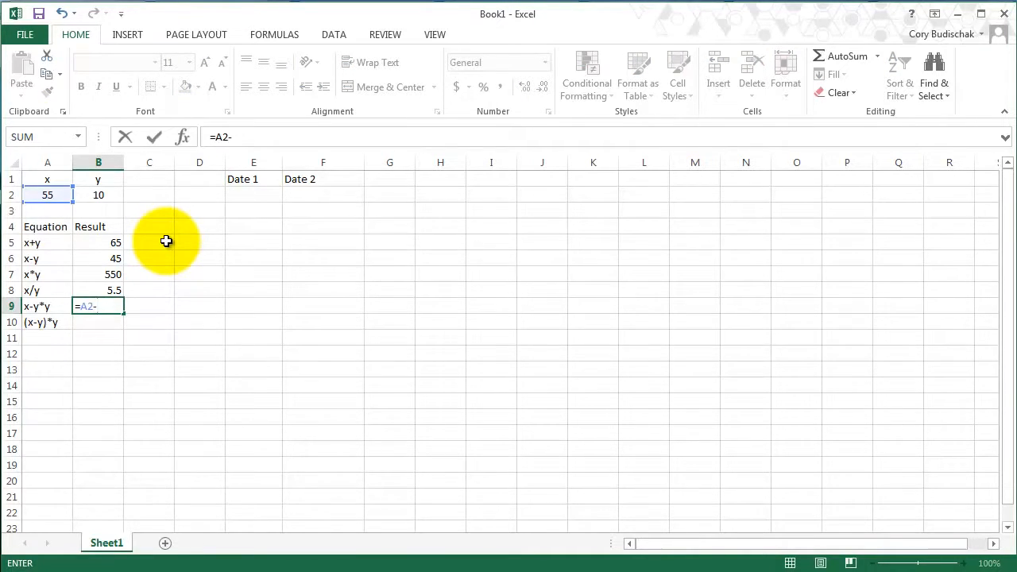
pyautogui.write('B2*B2')
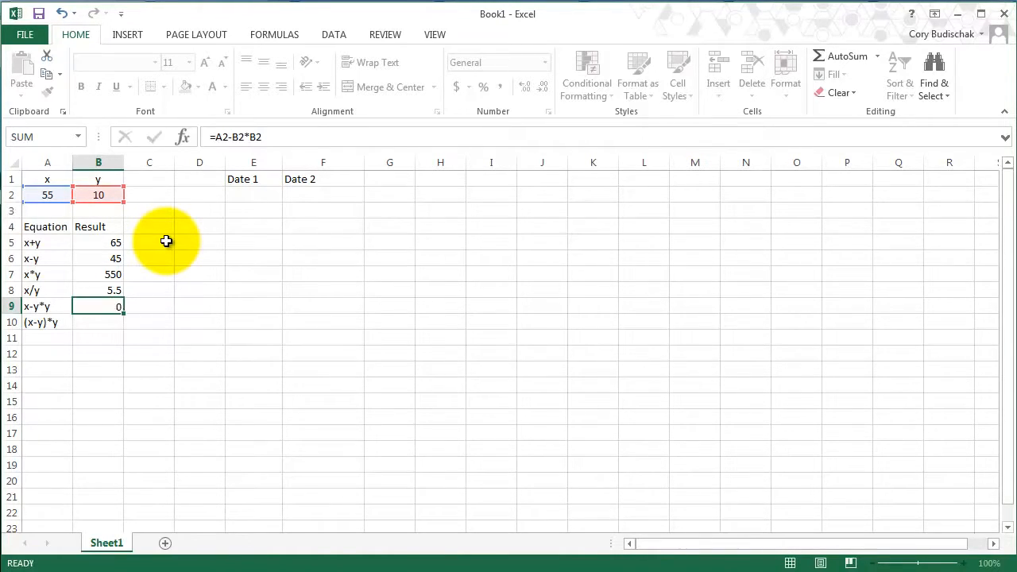
pyautogui.press('Return')
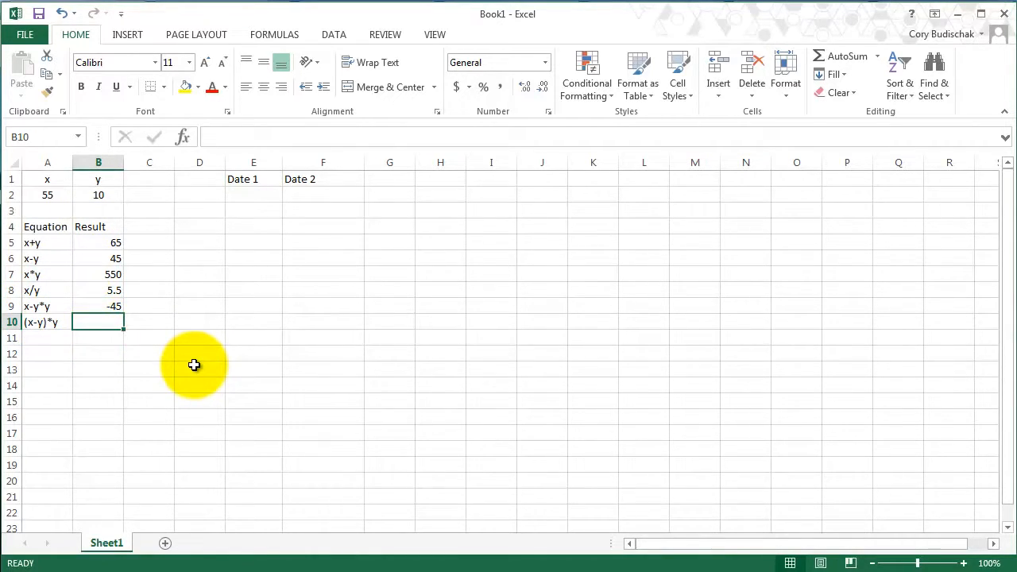
# Step: Calculate (x-y)*y in cell B10 with the formula =(A2-B2)*B2, using parentheses to subtract before multiplying
pyautogui.write('=(A')
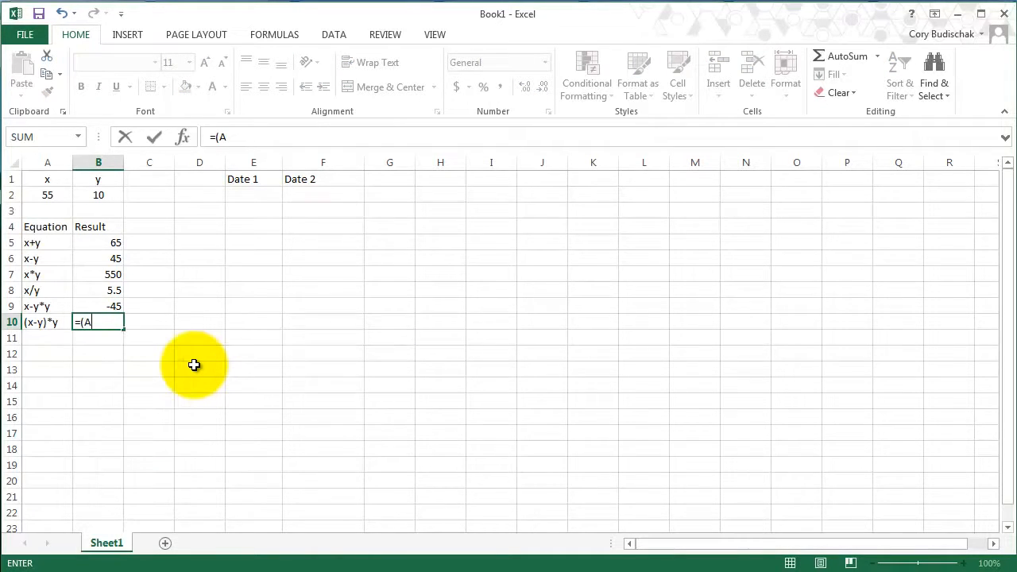
pyautogui.write('2-B2)')
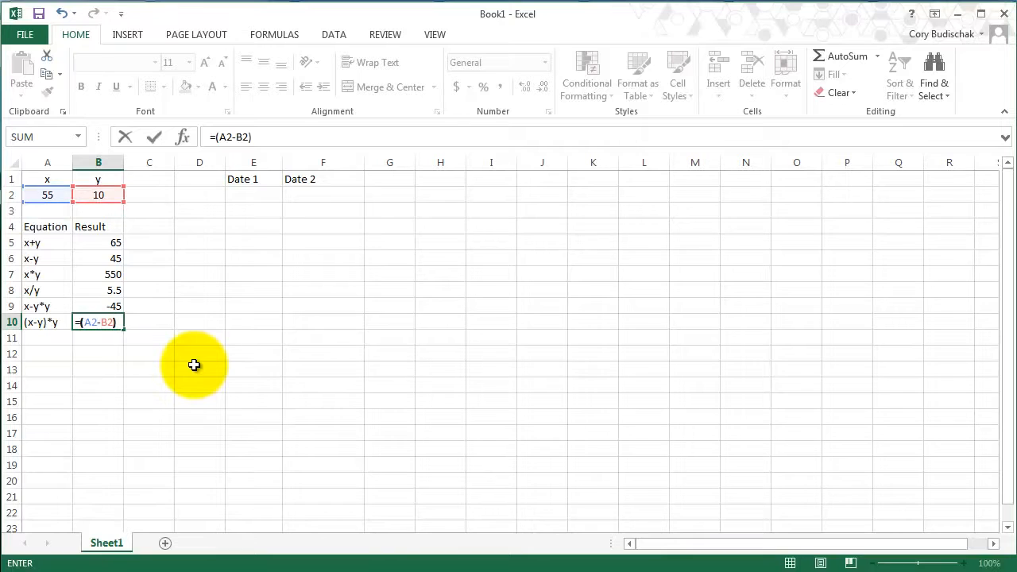
pyautogui.write('*B2')
pyautogui.press('Return')
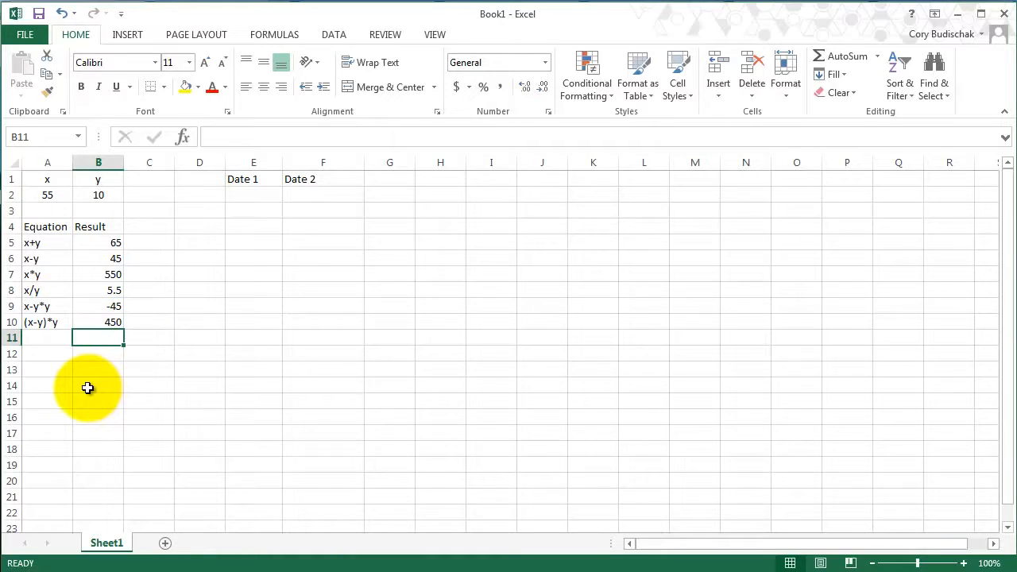
# Step: Examine the order of operations of cell B10's formula by stepping through it completely with Evaluate Formula, leaving the dialog closed
pyautogui.doubleClick(112, 322)
pyautogui.press('Escape')
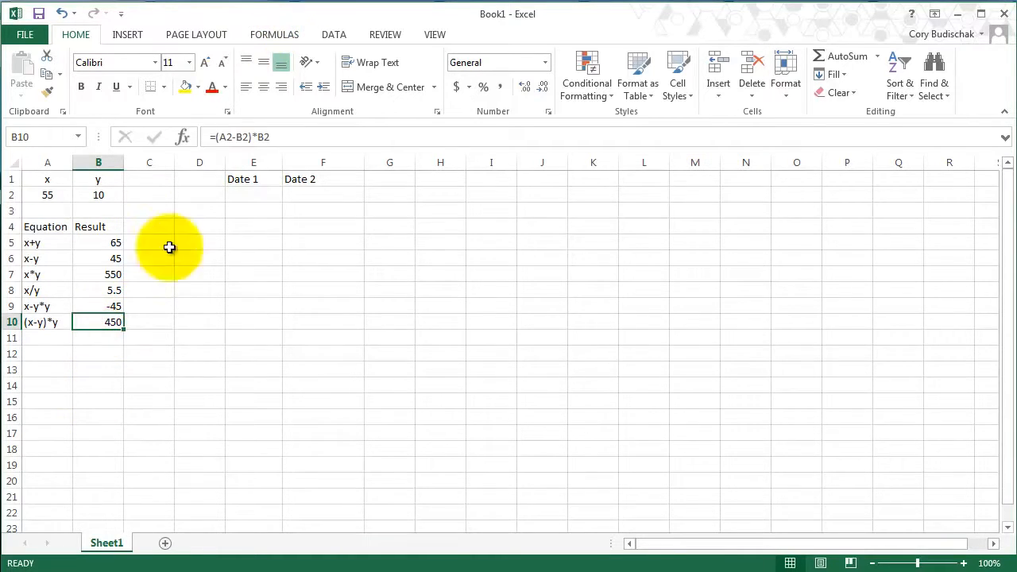
pyautogui.click(280, 36)
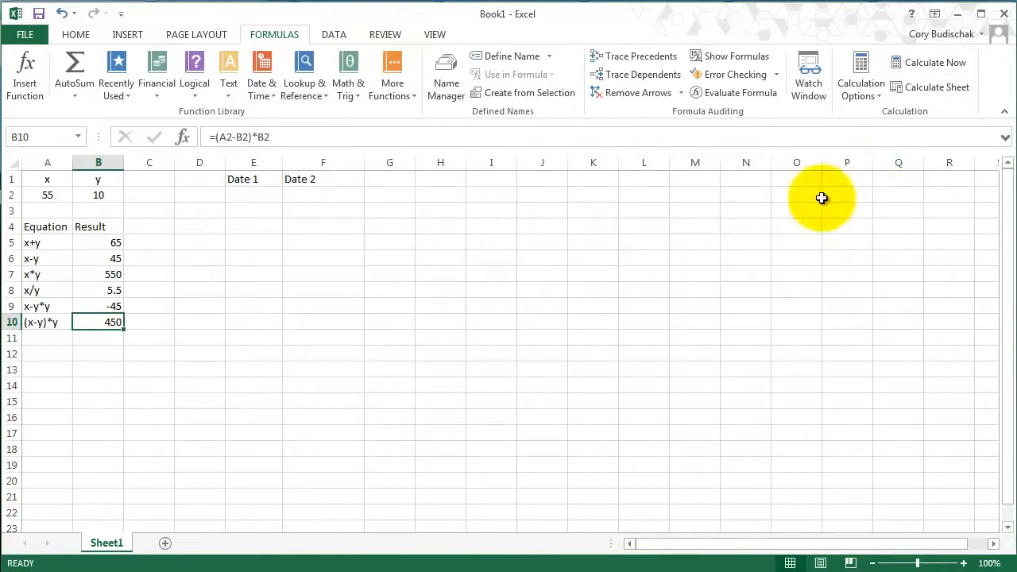
pyautogui.click(769, 95)
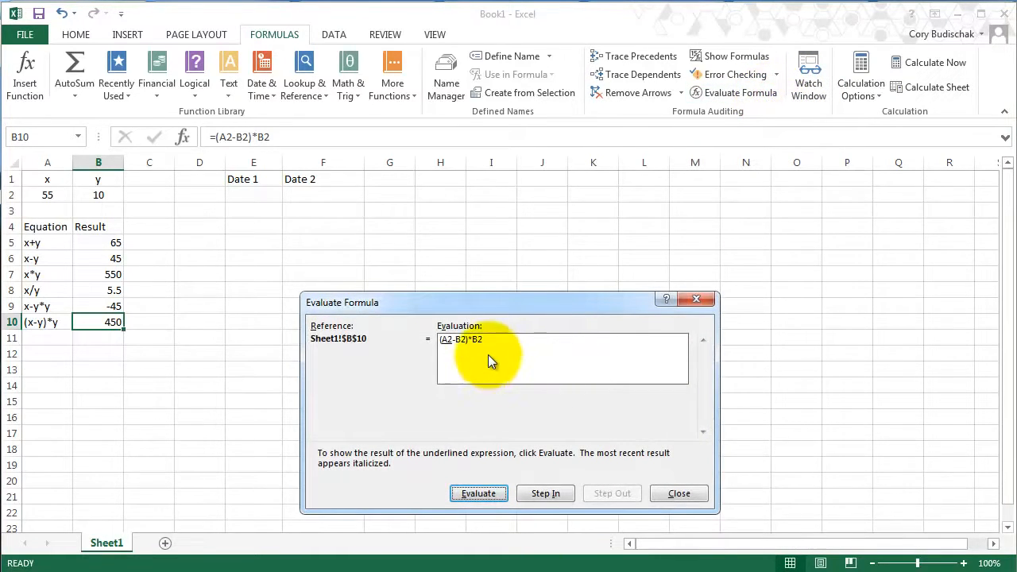
pyautogui.click(478, 493)
pyautogui.click(477, 493)
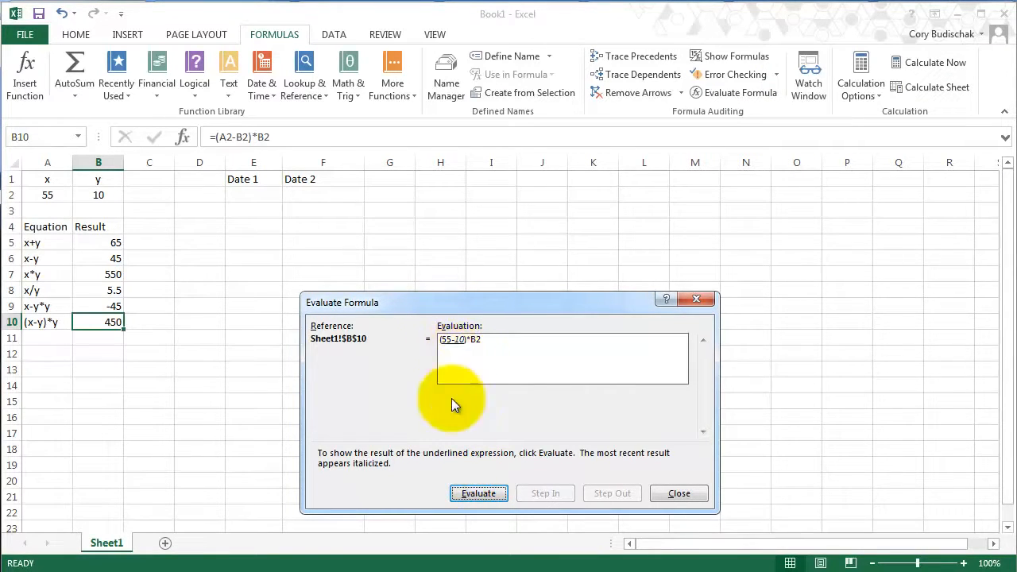
pyautogui.click(478, 493)
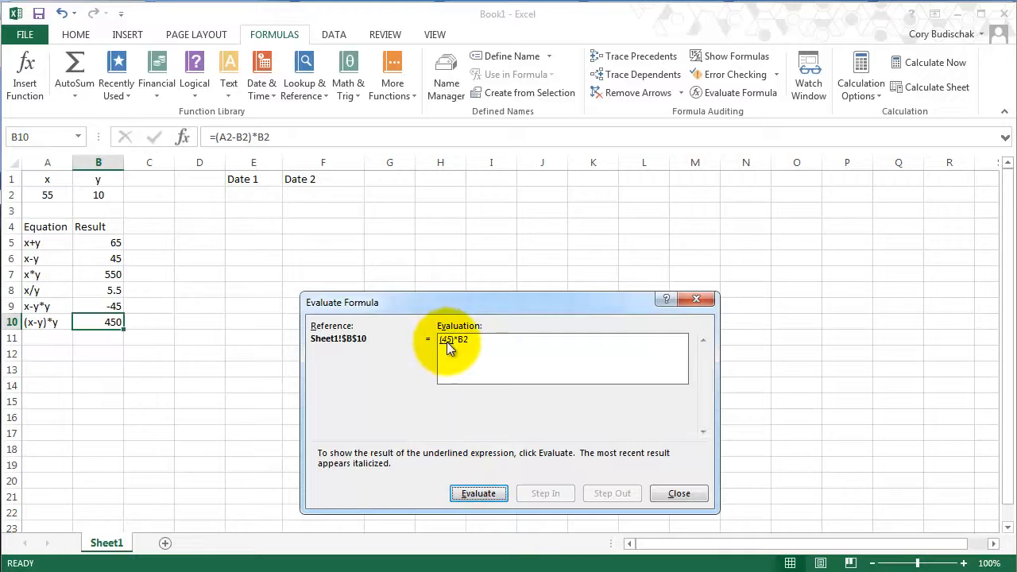
pyautogui.click(479, 494)
pyautogui.click(480, 497)
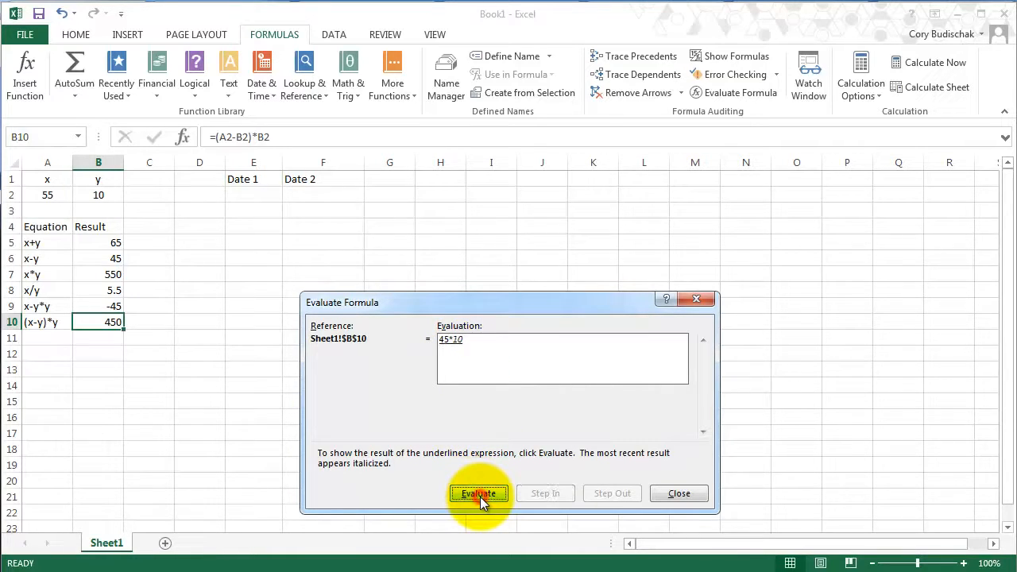
pyautogui.click(480, 497)
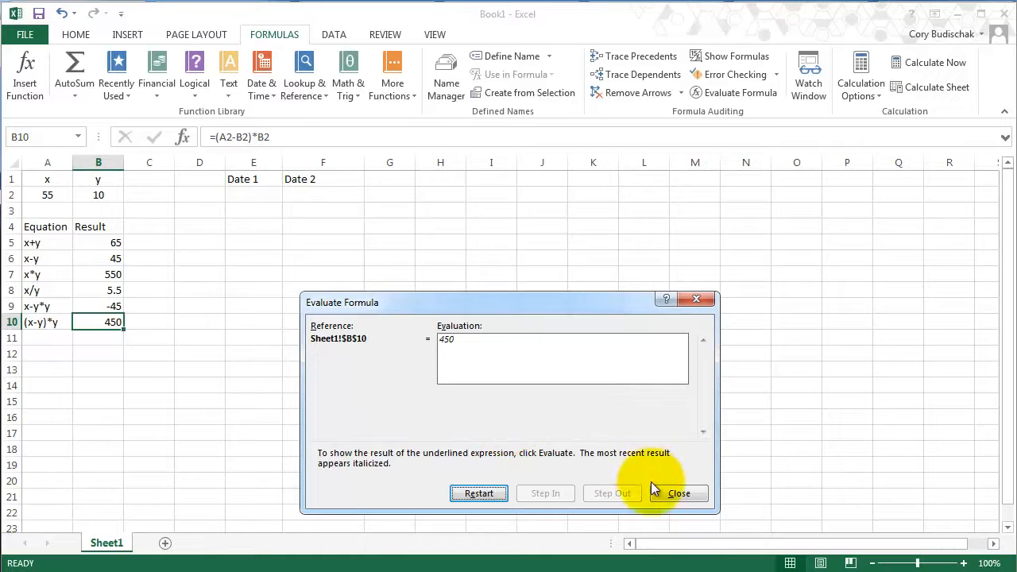
pyautogui.click(677, 494)
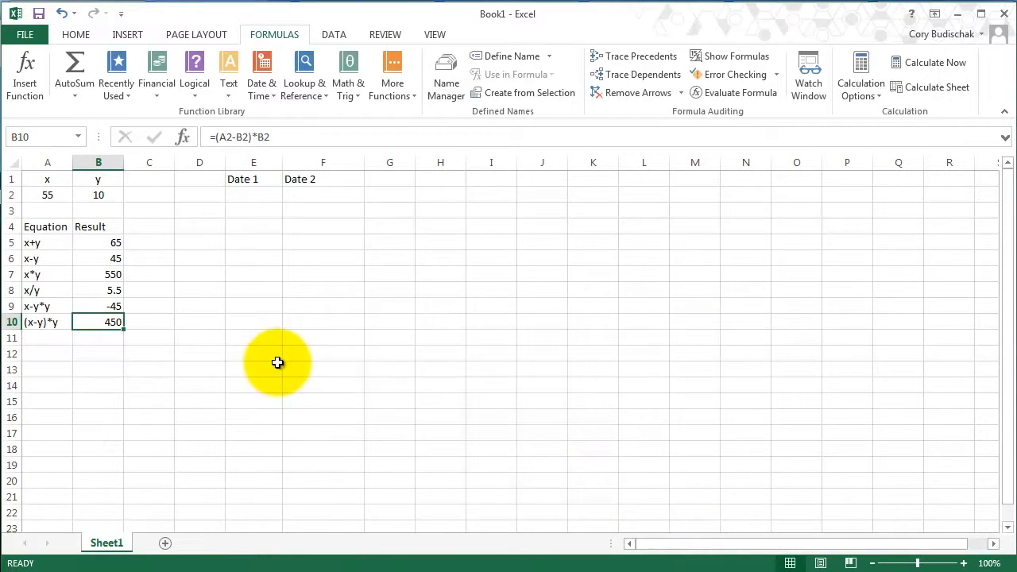
# Step: Add the equation label "y to the power of 2" in cell A11 and widen column A to fit it
pyautogui.click(49, 339)
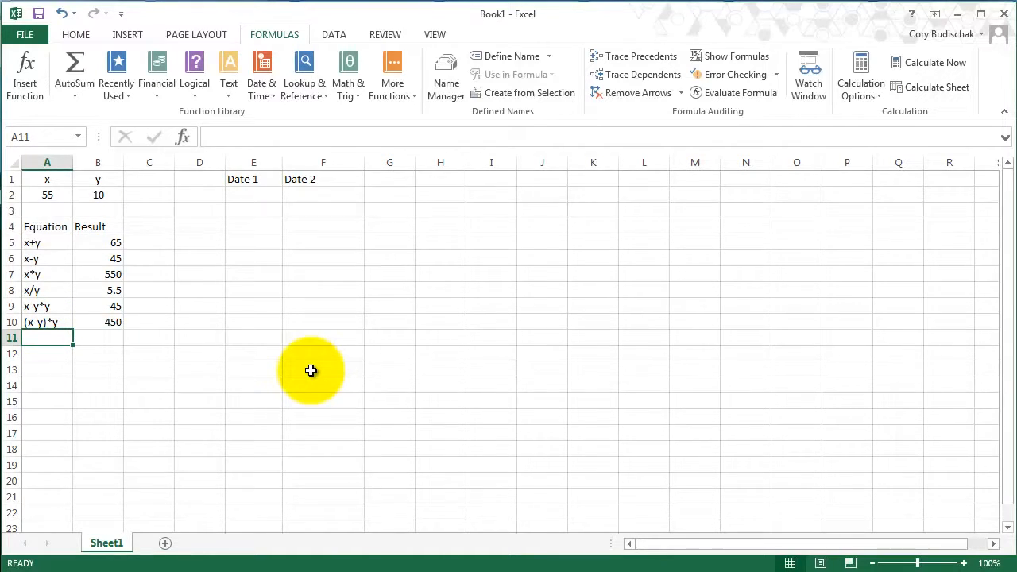
pyautogui.write('y to the power of')
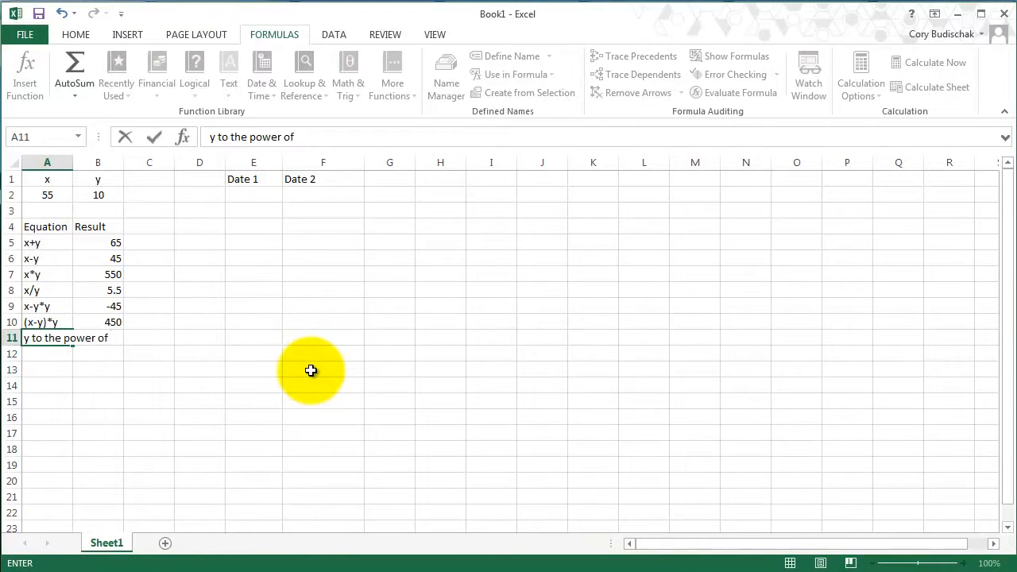
pyautogui.write(' 2')
pyautogui.press('Return')
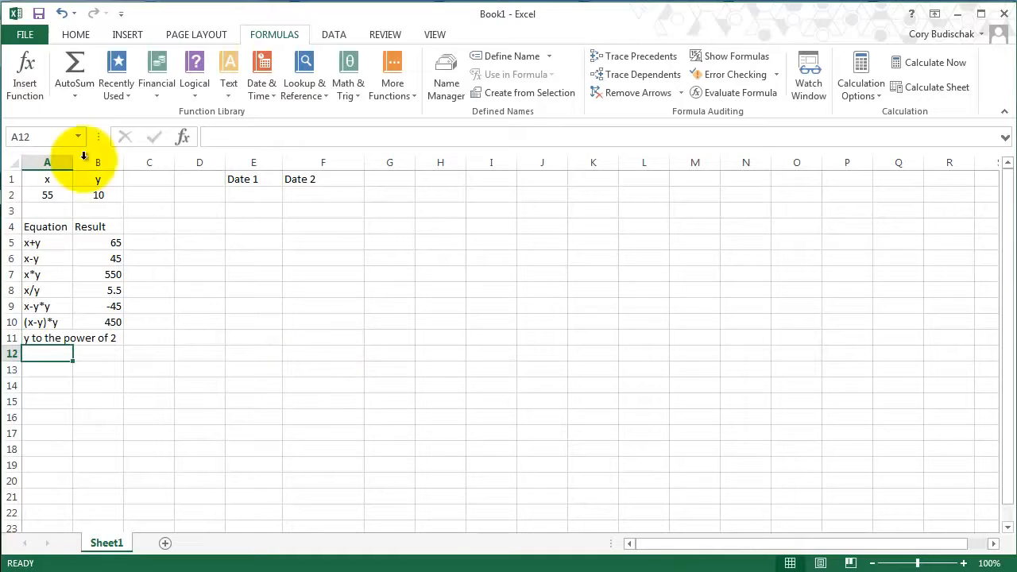
pyautogui.moveTo(71, 162); pyautogui.dragTo(154, 162)
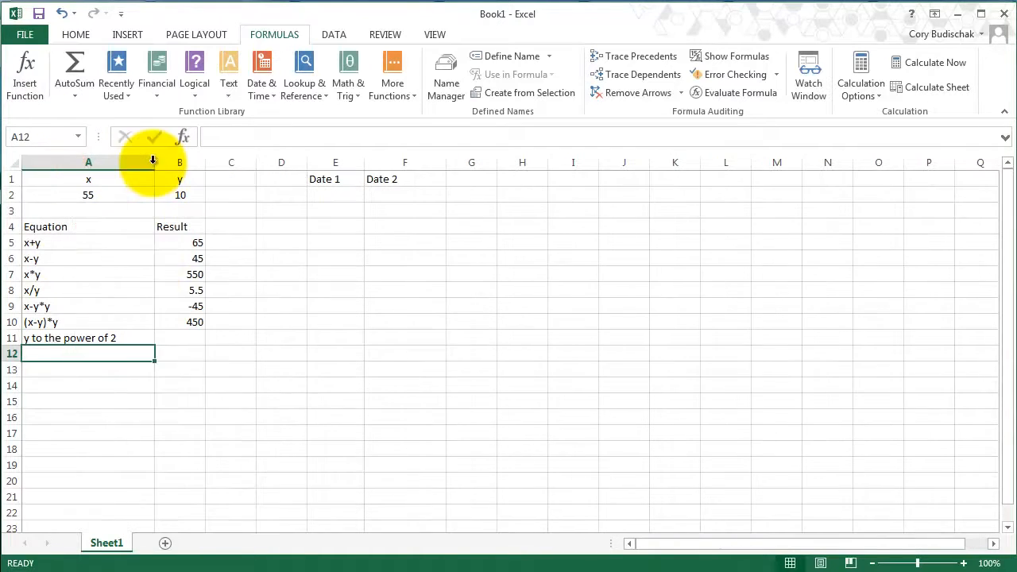
# Step: Calculate y to the power of 2 in cell B11 with the formula =B2^2
pyautogui.click(195, 337)
pyautogui.write('=')
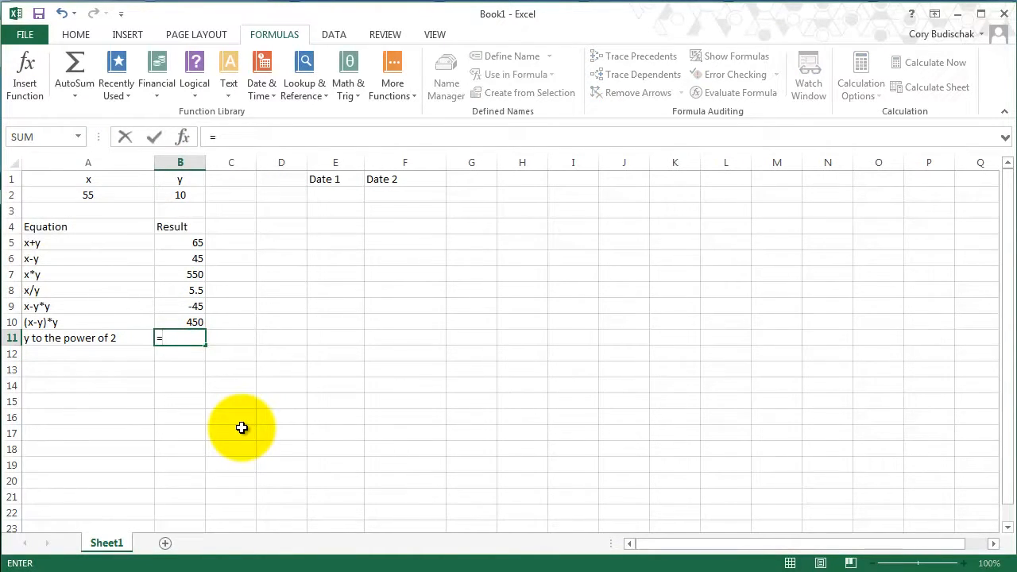
pyautogui.write('B2^')
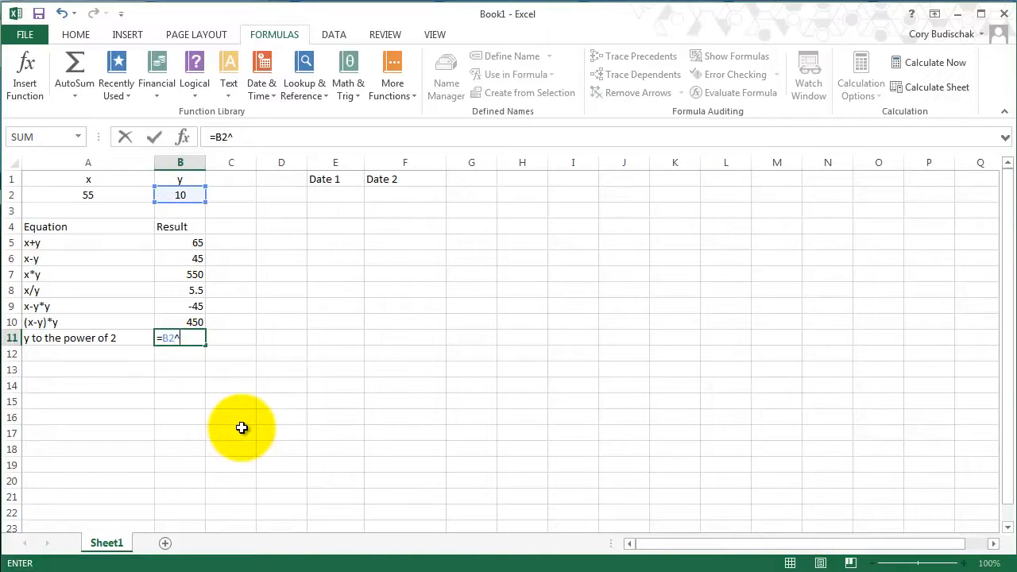
pyautogui.write('2')
pyautogui.press('Return')
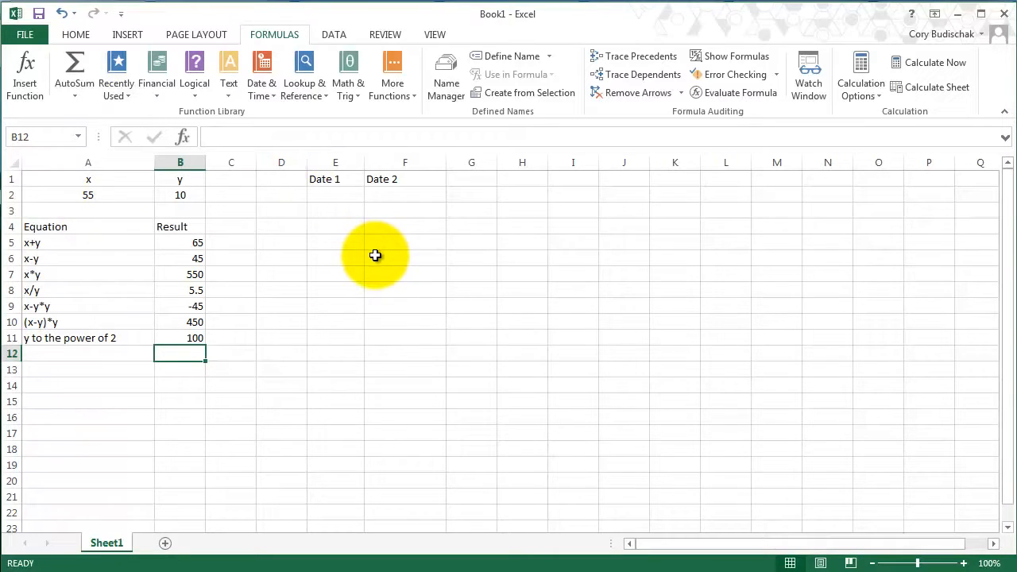
# Step: Enter September 10, 2014 under Date 1 in cell E2 with the formula =DATE(2014,9,10)
pyautogui.click(344, 196)
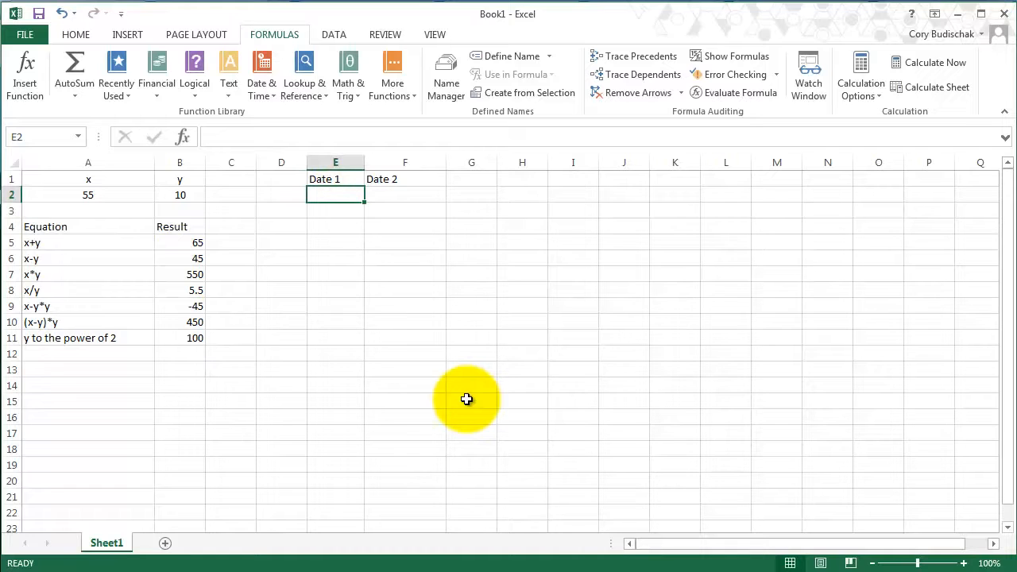
pyautogui.write('=date')
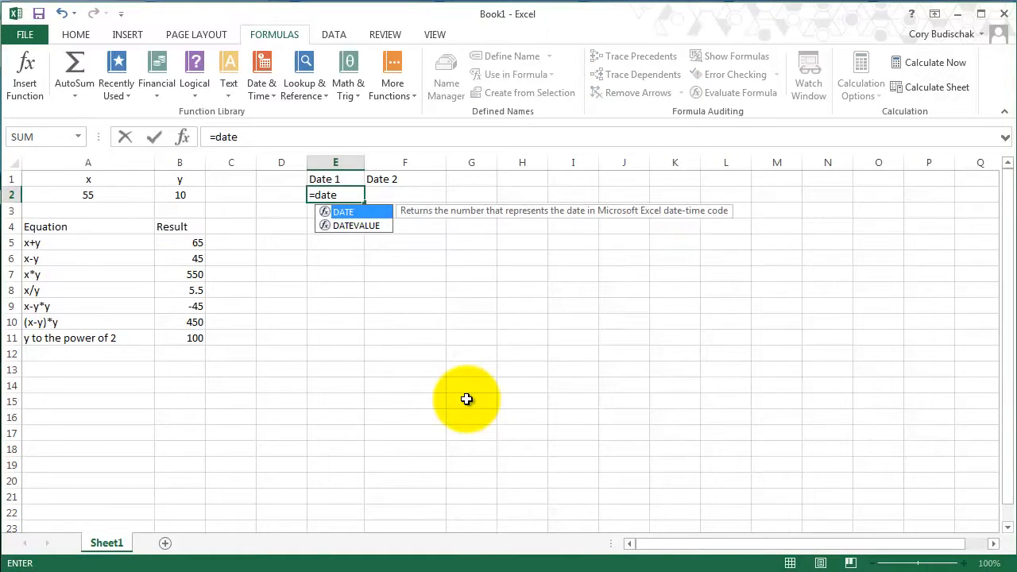
pyautogui.write('(')
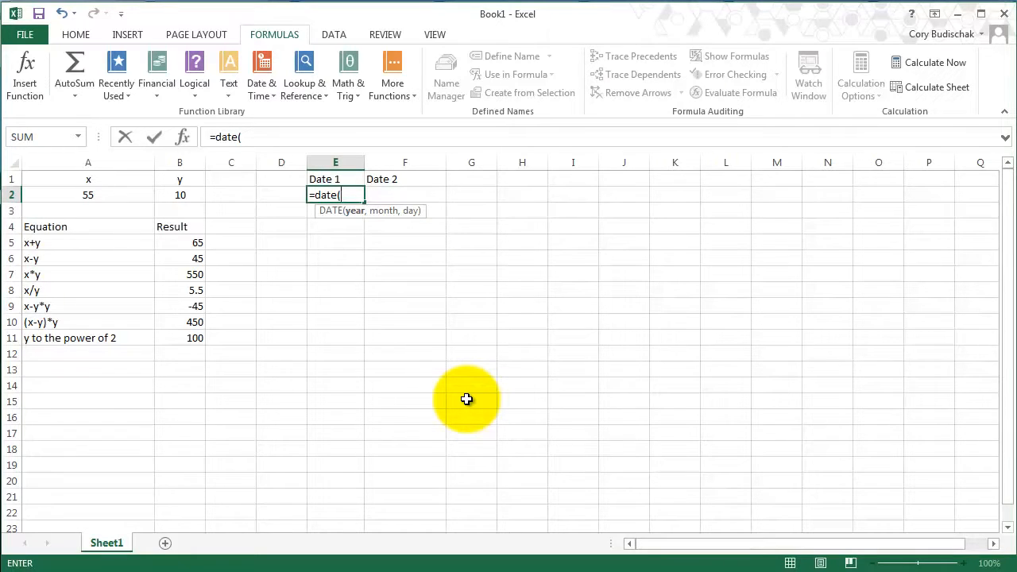
pyautogui.write('2014,')
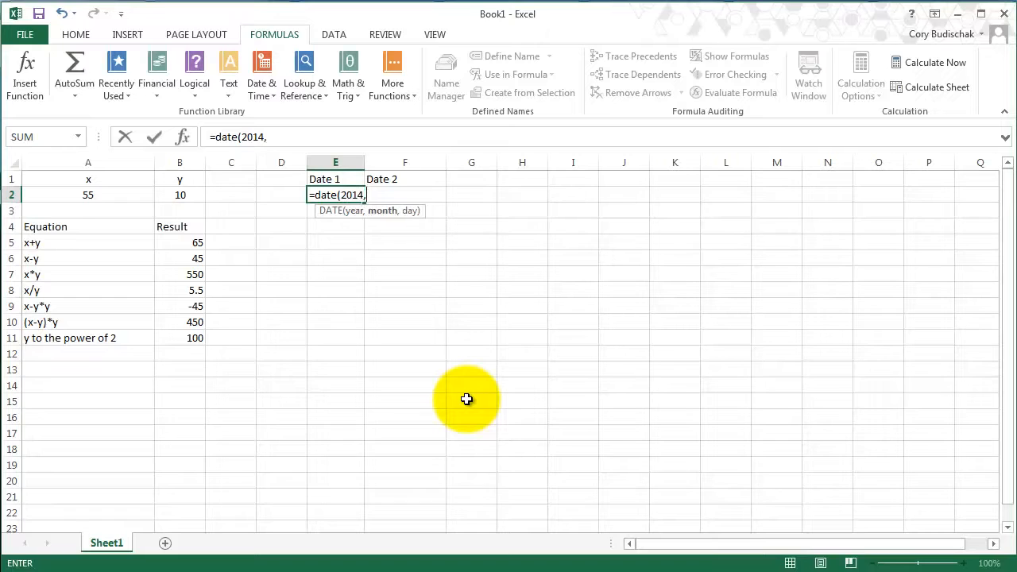
pyautogui.write('9,10)')
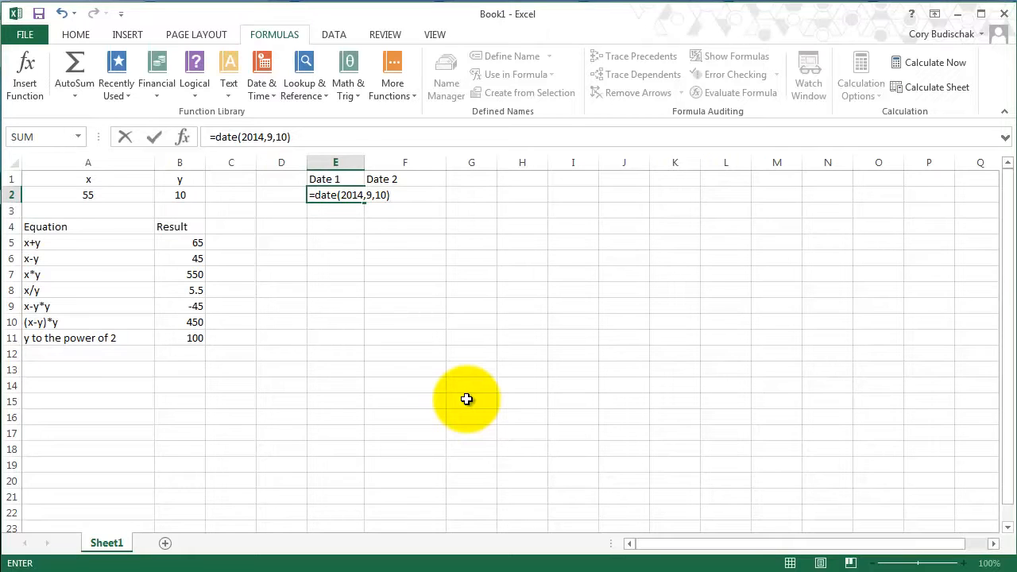
pyautogui.press('Return')
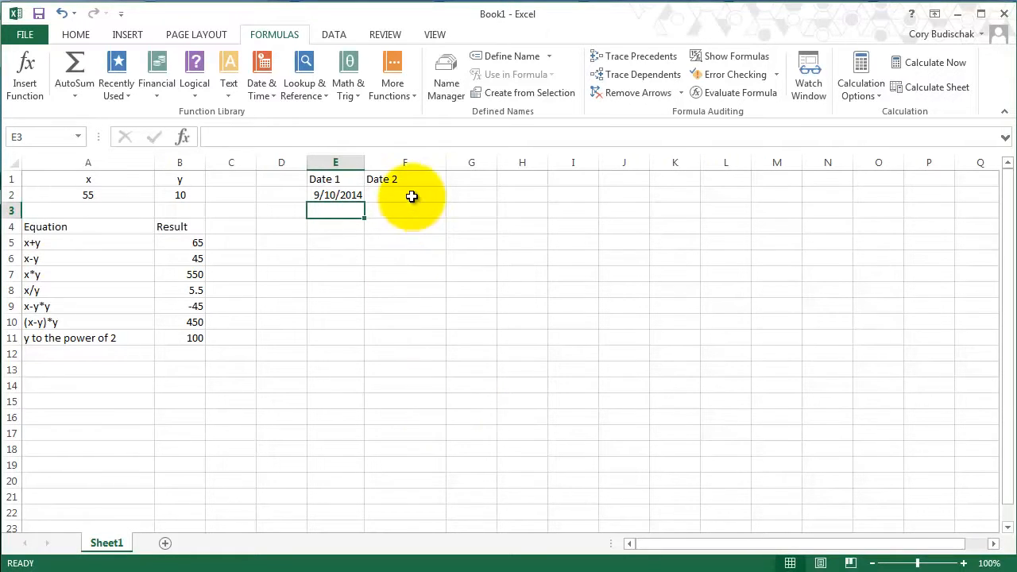
# Step: Enter September 10, 2013 under Date 2 in cell F2 with the formula =DATE(2013,9,10)
pyautogui.click(341, 195)
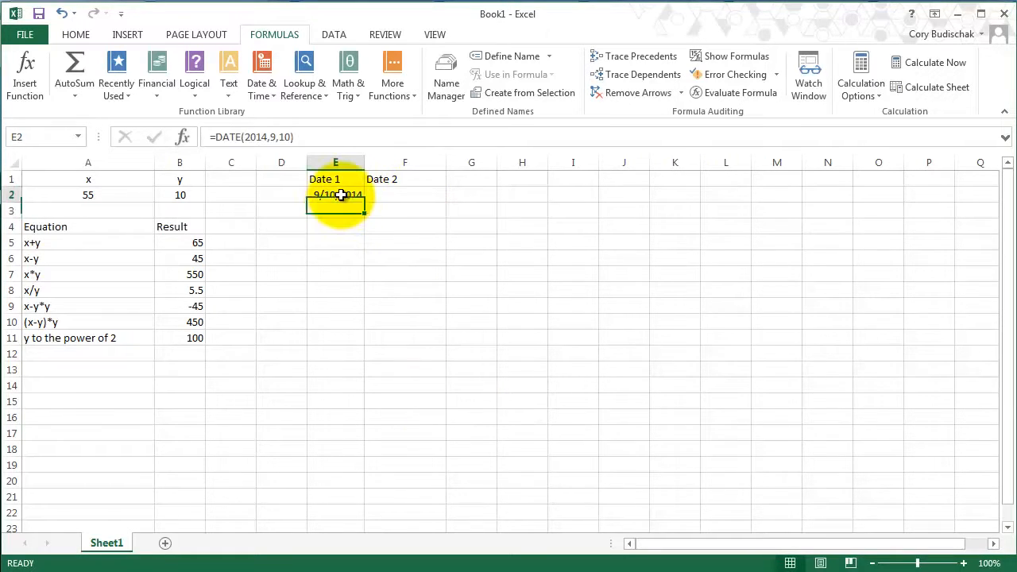
pyautogui.click(407, 194)
pyautogui.write('=')
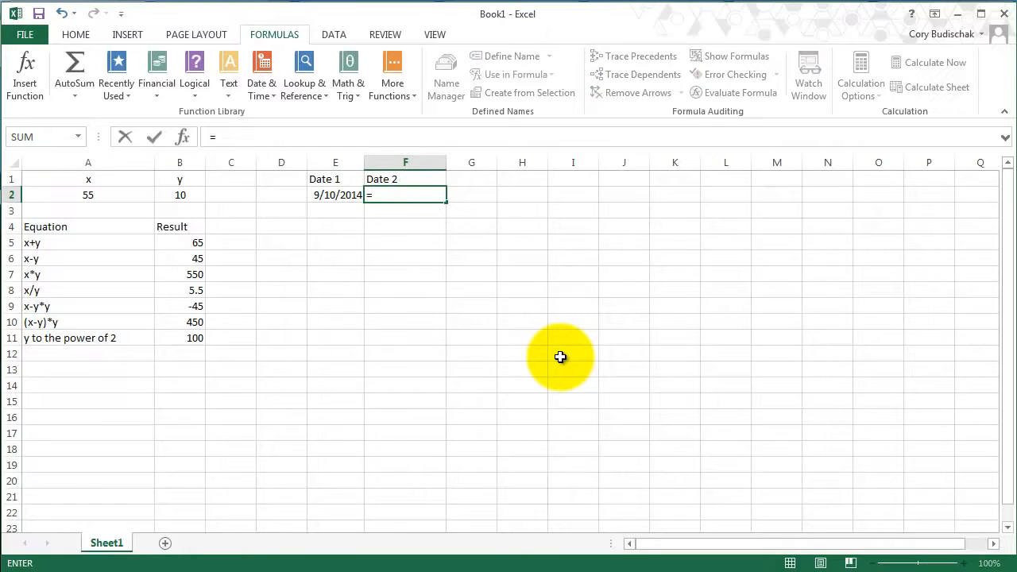
pyautogui.write('(')
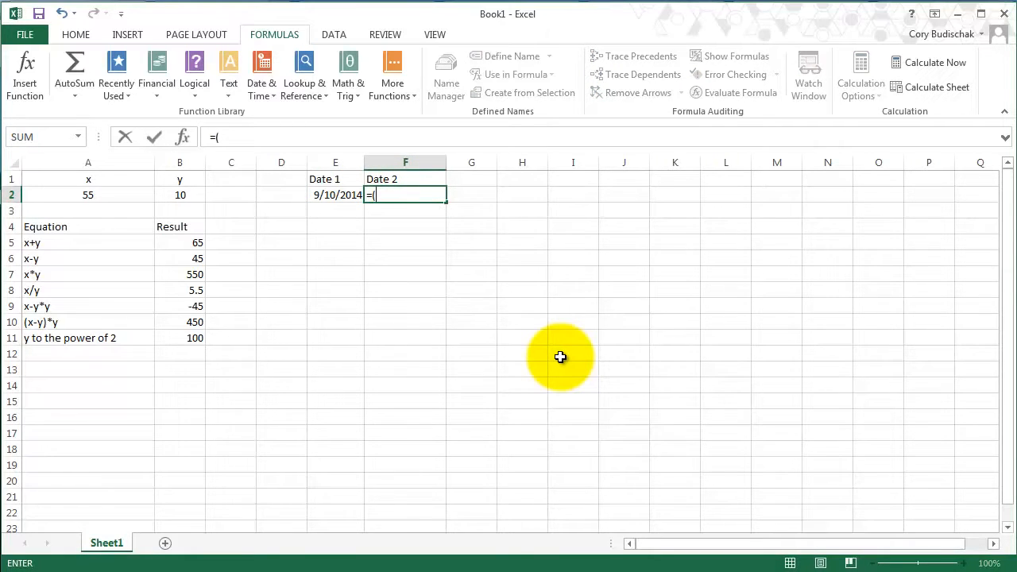
pyautogui.press('BackSpace')
pyautogui.write('date(2013,9,10)')
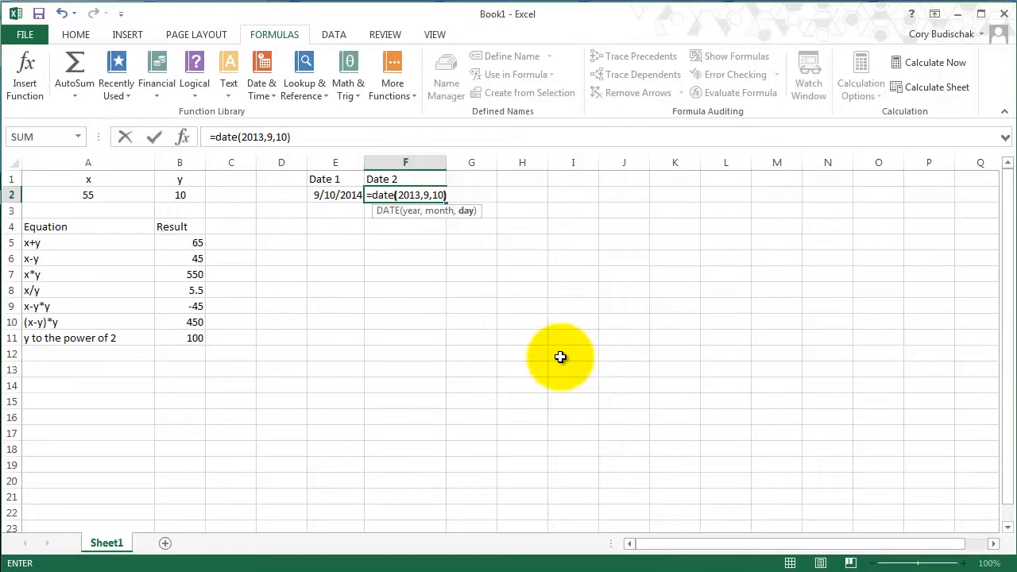
pyautogui.press('Return')
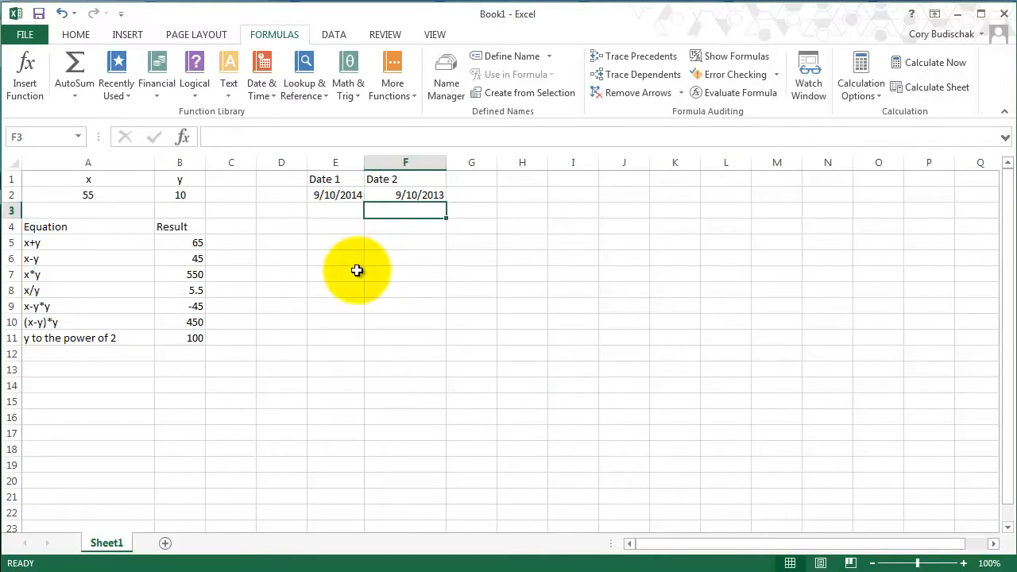
# Step: Add the headings "Equation" in cell E4 and "Result" in cell F4 below the dates
pyautogui.click(335, 227)
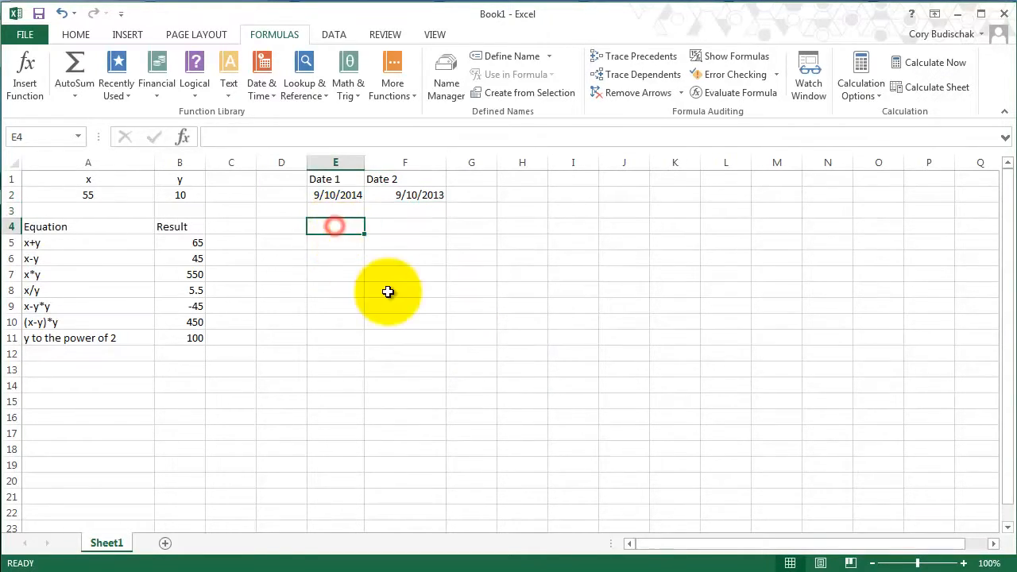
pyautogui.write('Equation')
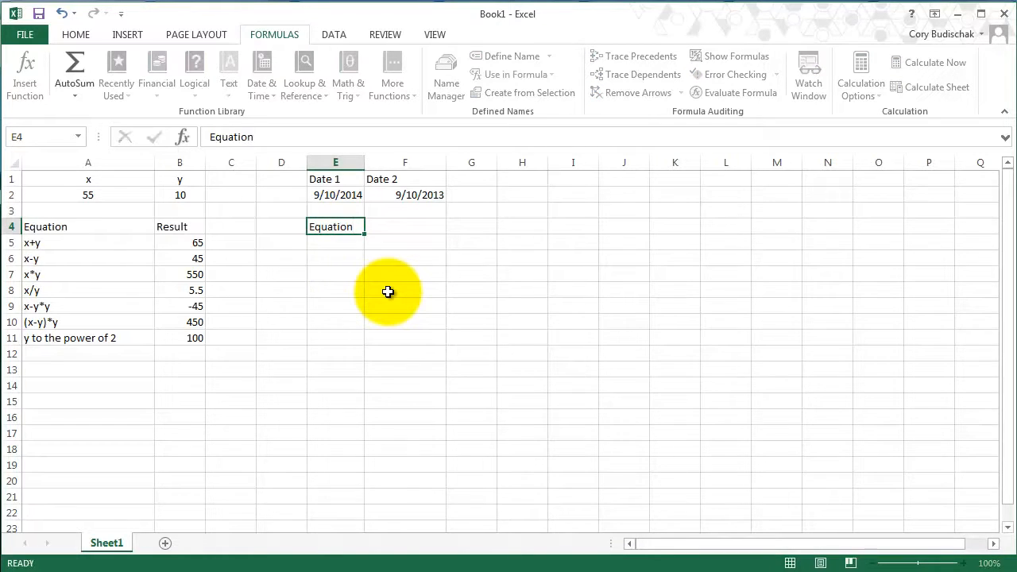
pyautogui.press('Tab')
pyautogui.write('Result')
pyautogui.press('Return')
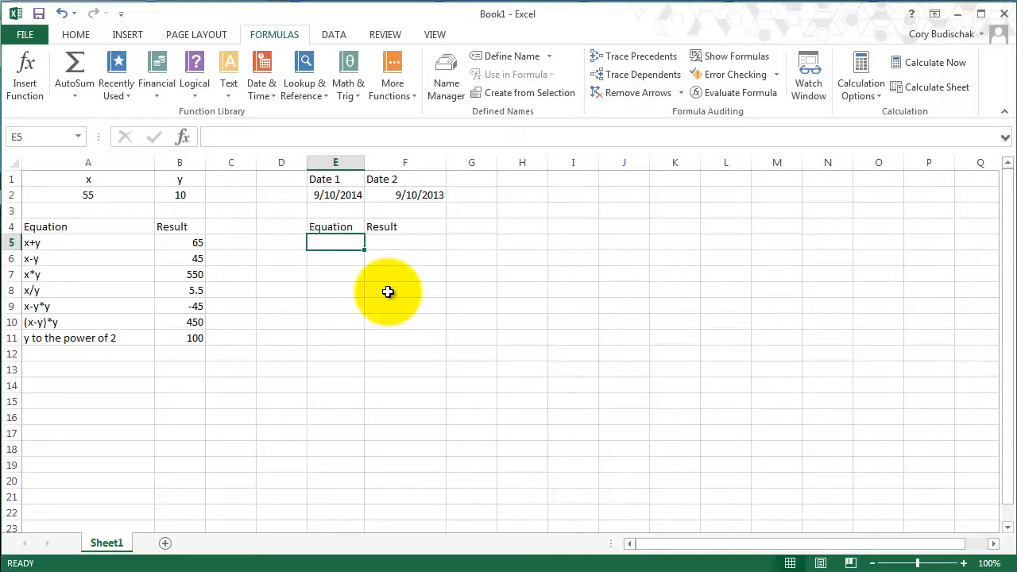
# Step: Add the equation label "Date1-Date2" in cell E5 and widen column E to fit it
pyautogui.write('Date2')
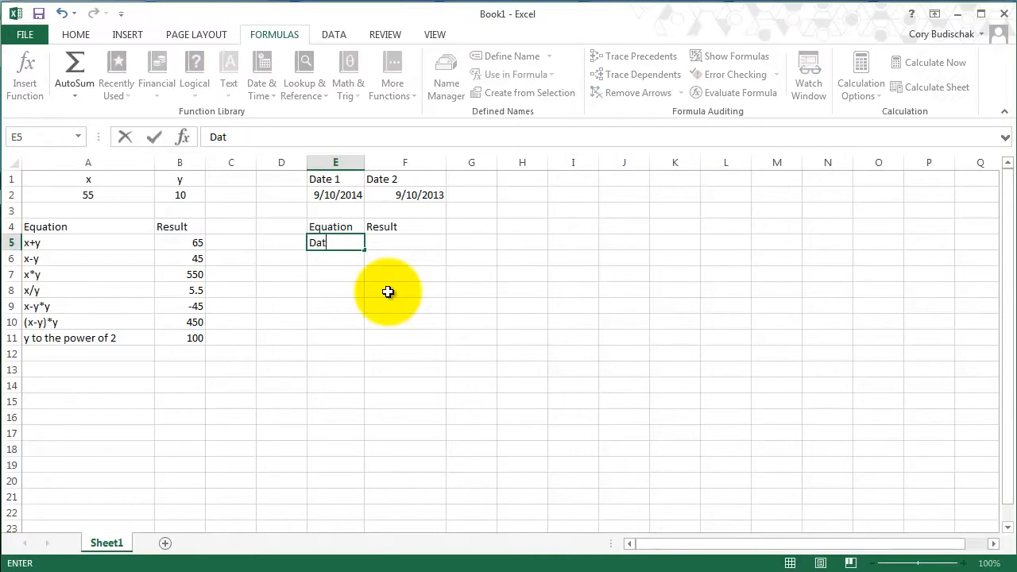
pyautogui.press('BackSpace')
pyautogui.press('BackSpace')
pyautogui.write('e1-Date2')
pyautogui.press('Tab')
pyautogui.moveTo(365, 162); pyautogui.dragTo(384, 162)
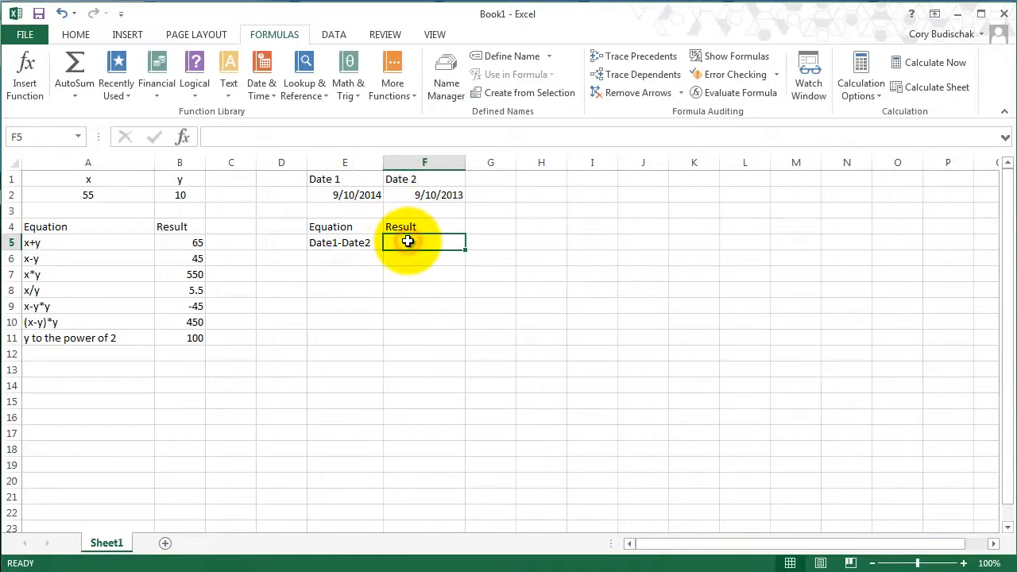
# Step: Calculate the difference between the two dates in cell F5 with the formula =E2-F2
pyautogui.write('=')
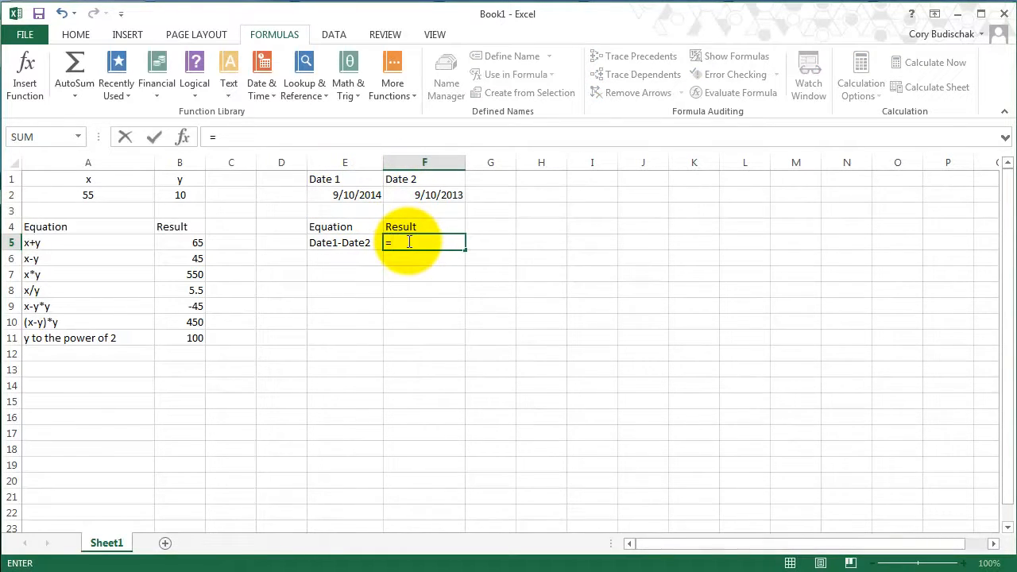
pyautogui.click(371, 195)
pyautogui.write('-')
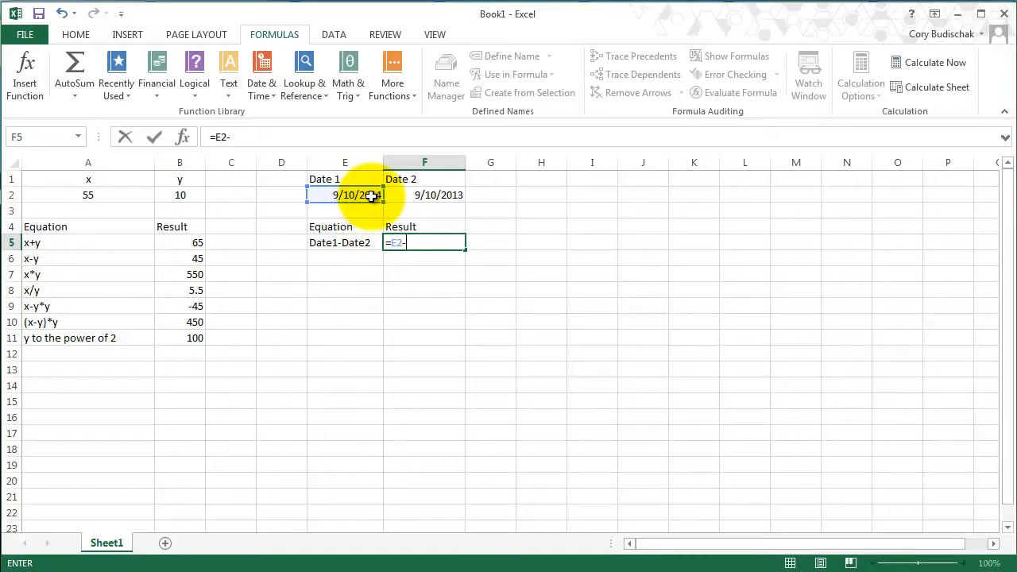
pyautogui.click(428, 195)
pyautogui.press('Return')
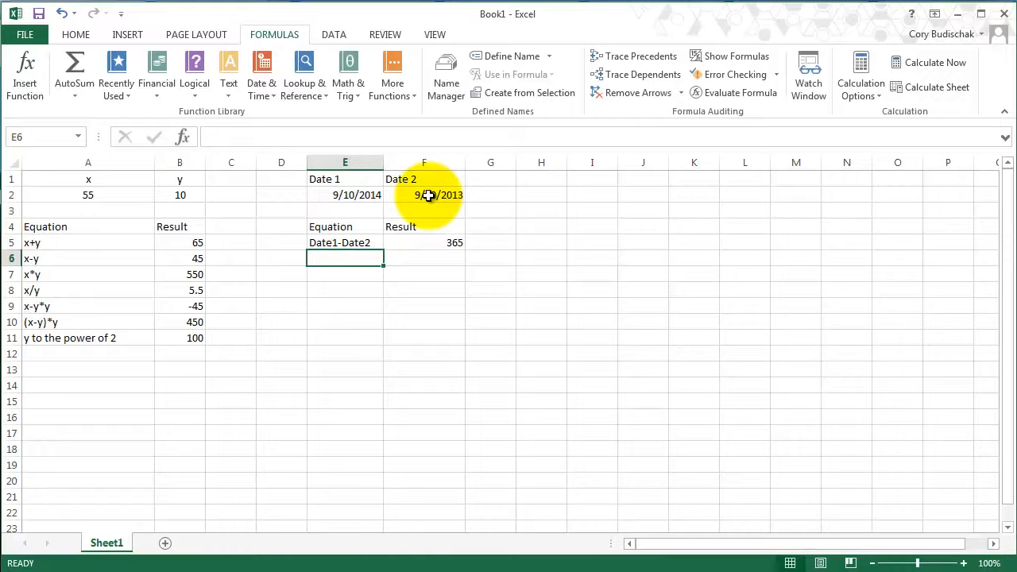
# Step: Change Date 2 in cell F2 to September 5, 2014 by editing its formula to =DATE(2014,9,5)
pyautogui.click(428, 196)
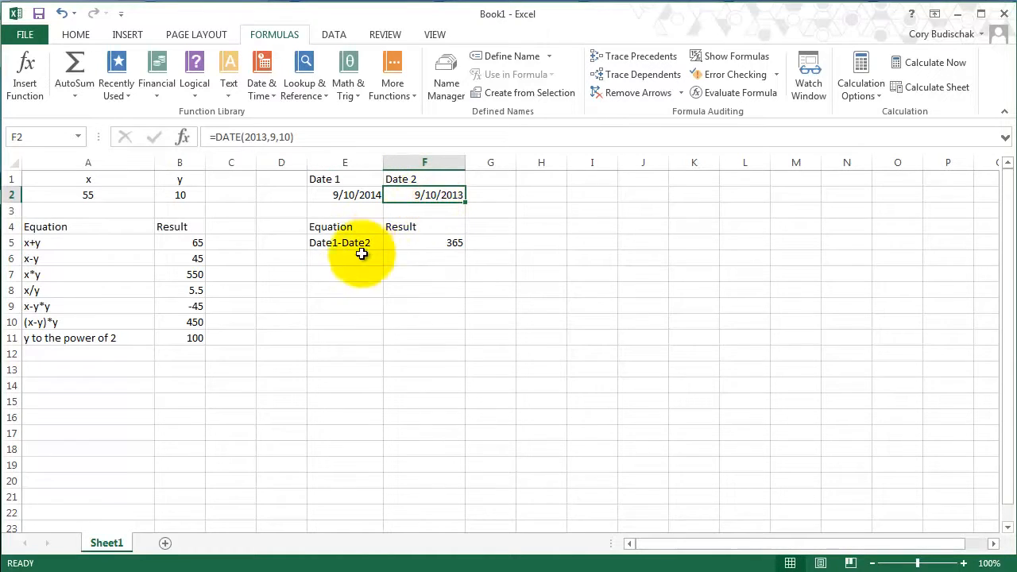
pyautogui.click(262, 137)
pyautogui.press('Right')
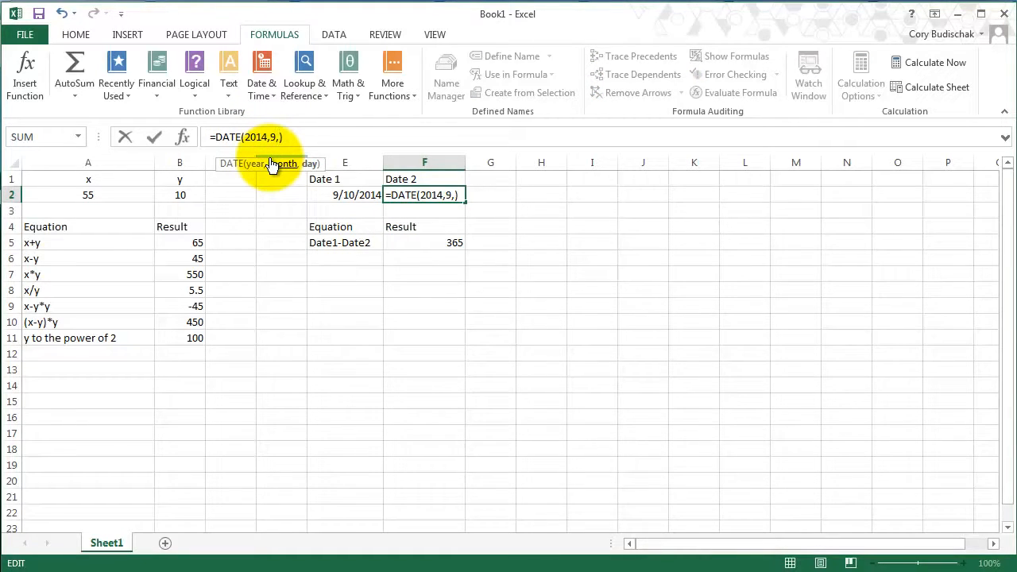
pyautogui.press('Return')
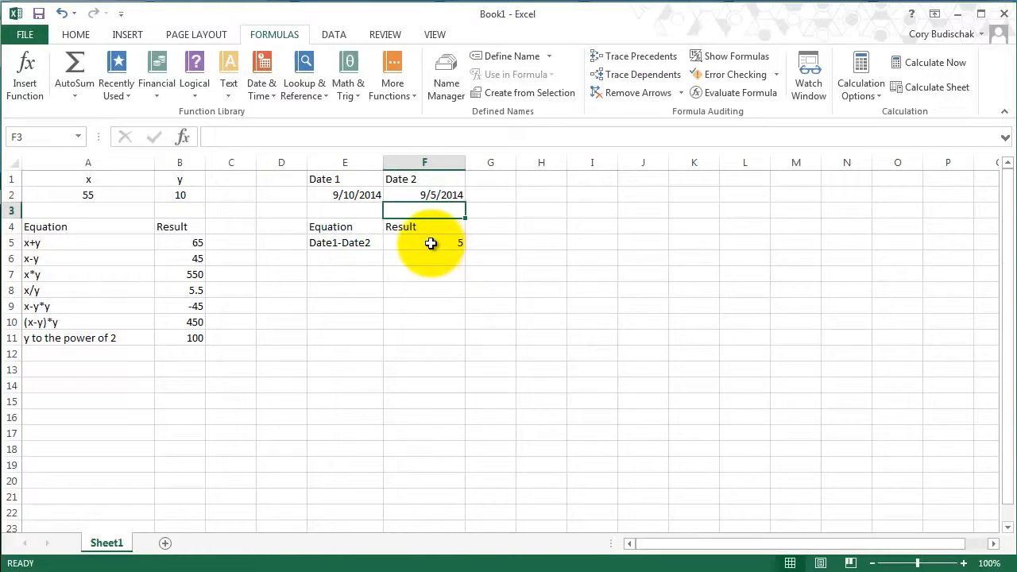
# Step: Add a time of 10:00 AM to Date 1 by extending cell E2's formula to =DATE(2014,9,10)+TIME(10,0,0)
pyautogui.click(372, 195)
pyautogui.click(313, 141)
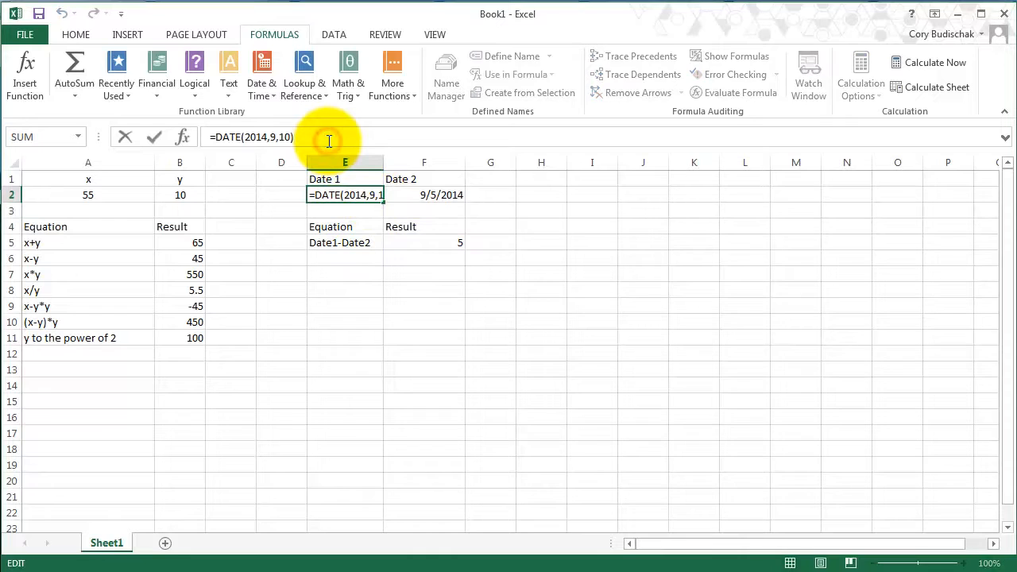
pyautogui.write('+time')
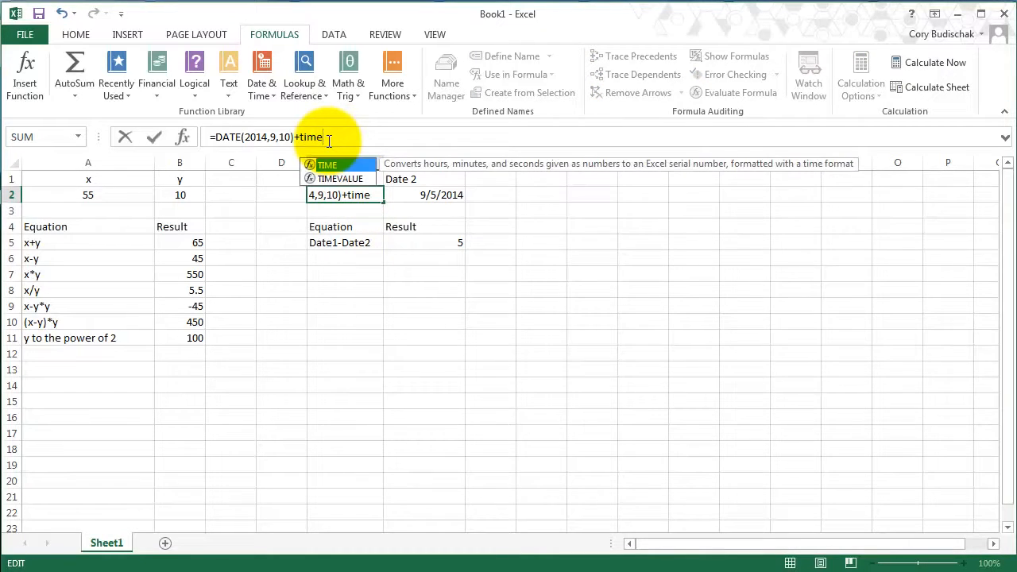
pyautogui.write('(')
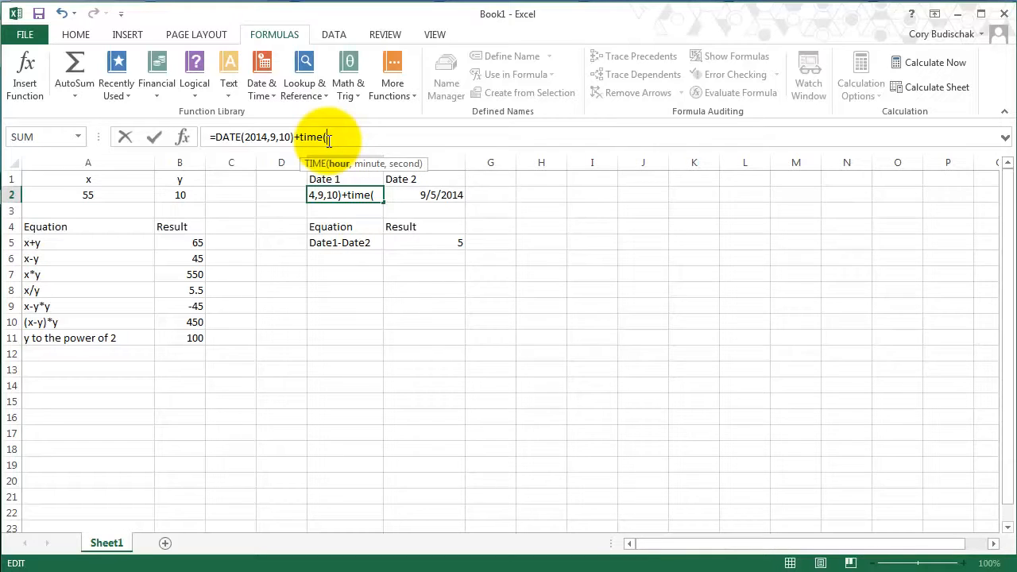
pyautogui.write('10,0,0)')
pyautogui.press('Return')
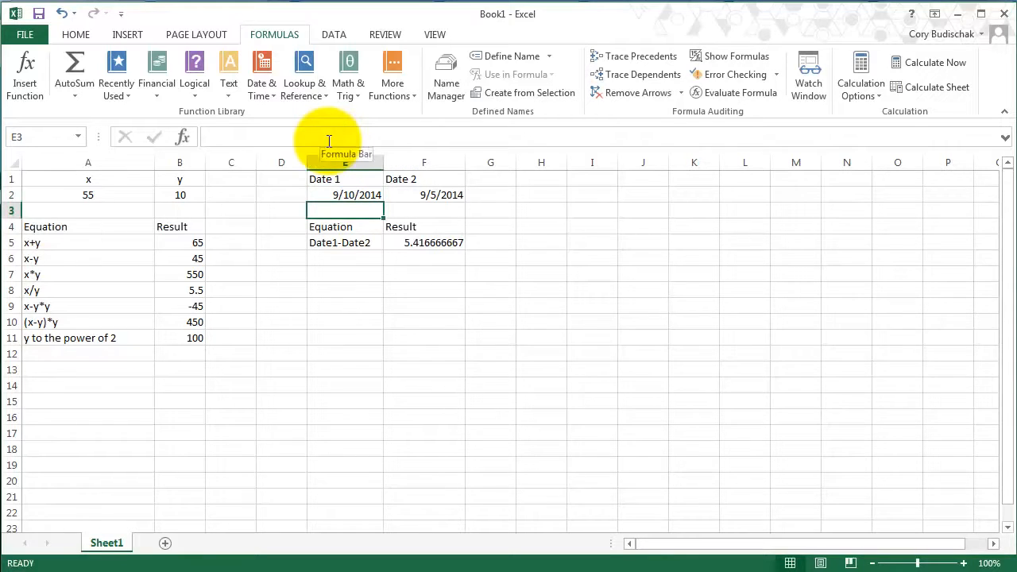
# Step: Format cell E2 with the date type 3/14/12 1:30 PM and widen column E to show the date and time
pyautogui.click(369, 195)
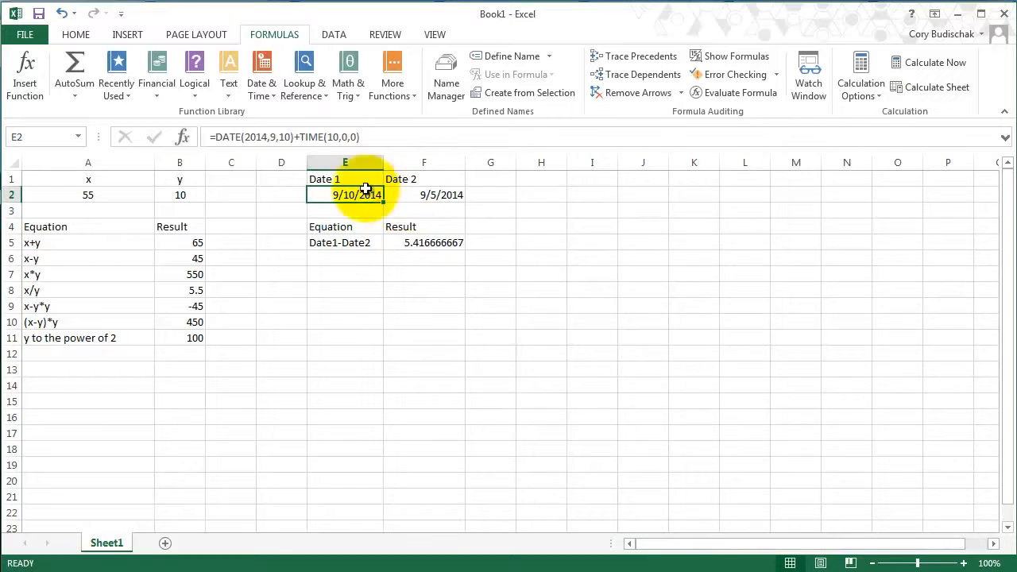
pyautogui.click(83, 34)
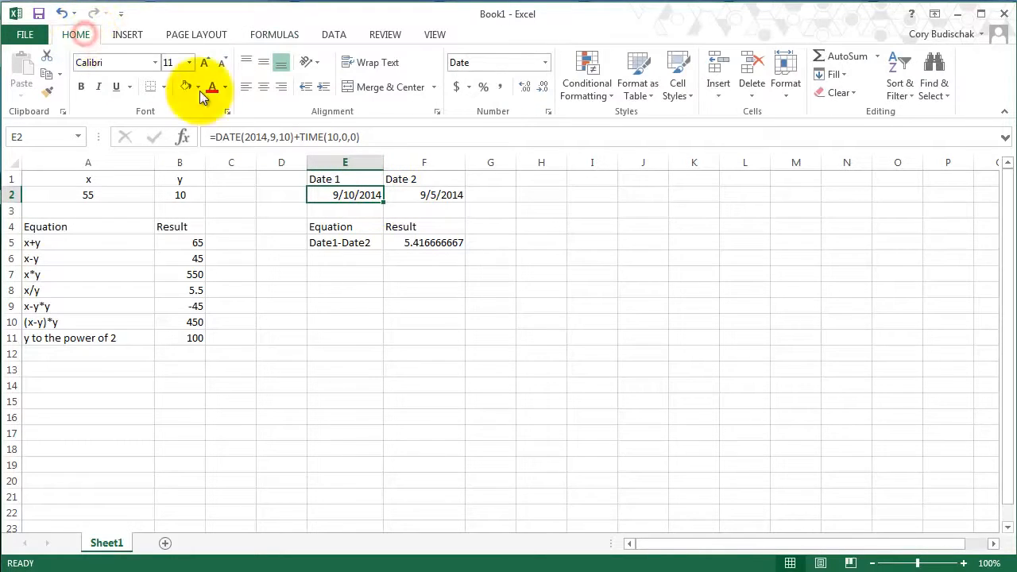
pyautogui.click(544, 62)
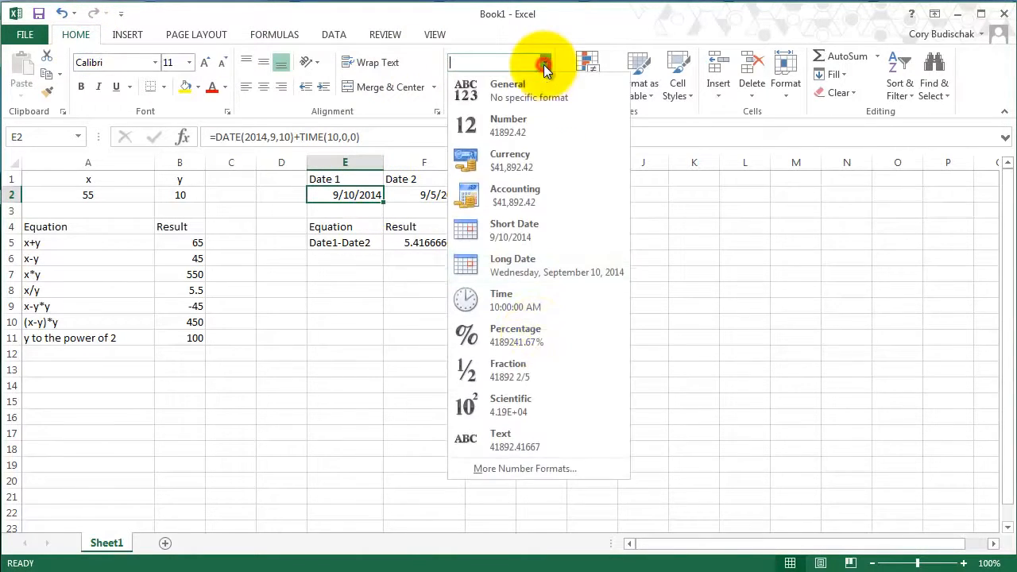
pyautogui.click(527, 469)
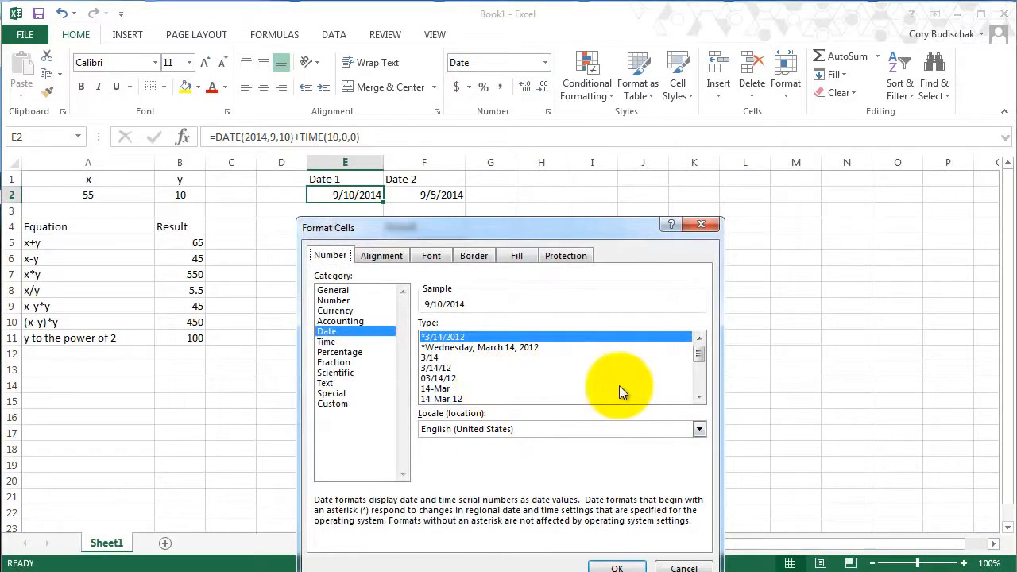
pyautogui.click(700, 396)
pyautogui.click(701, 396)
pyautogui.click(701, 396)
pyautogui.click(701, 395)
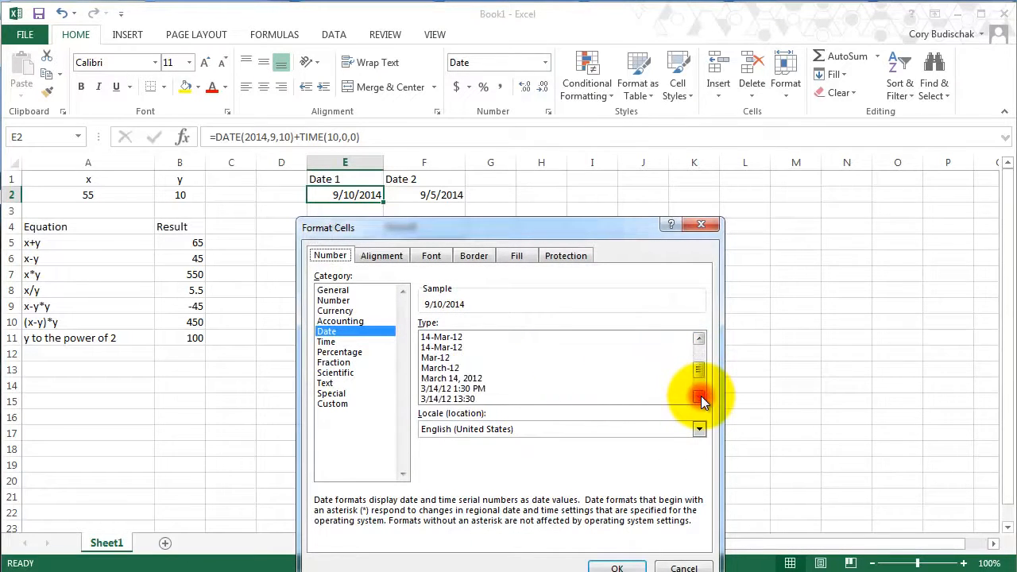
pyautogui.click(701, 396)
pyautogui.click(700, 396)
pyautogui.click(504, 378)
pyautogui.click(610, 564)
pyautogui.moveTo(386, 162); pyautogui.dragTo(430, 162)
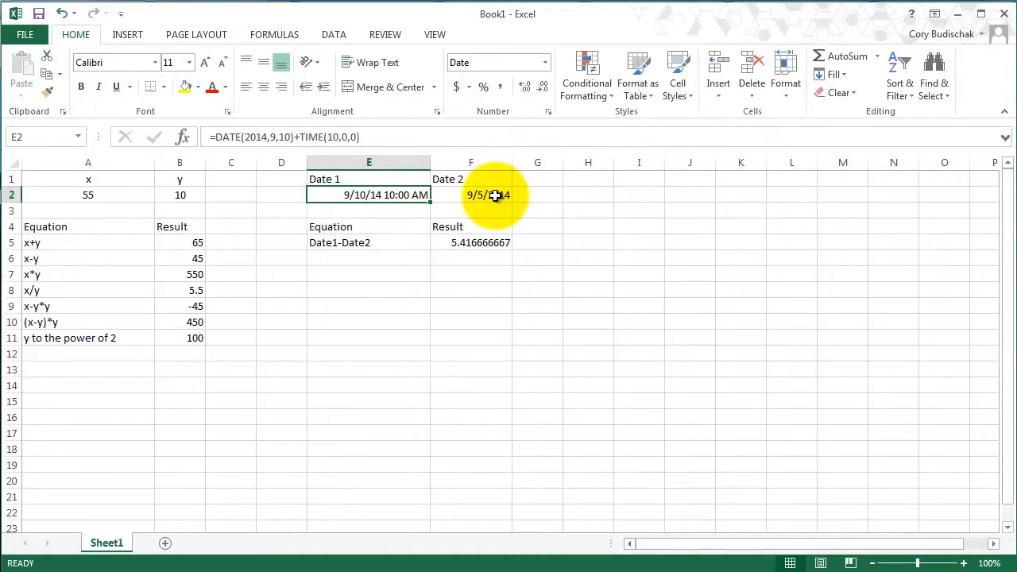
# Step: Enter the equation label (Date1-Date2)*24 in cell E6
pyautogui.click(372, 268)
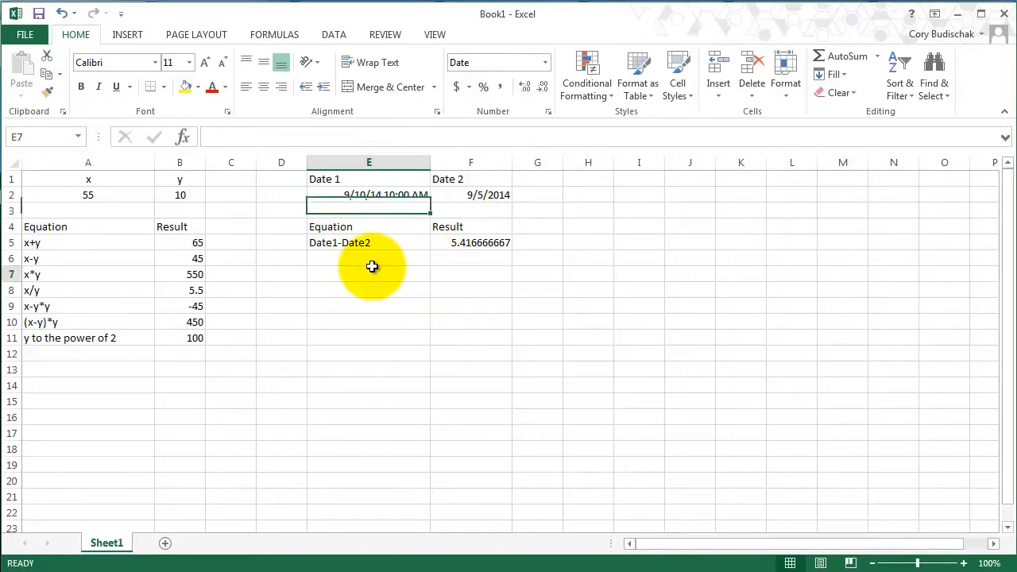
pyautogui.click(371, 256)
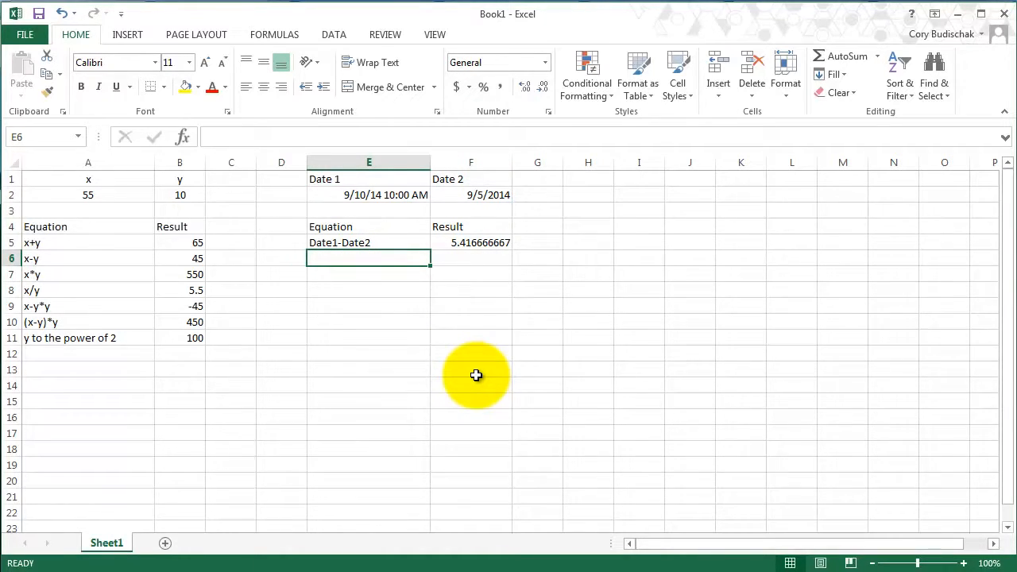
pyautogui.write('Date1')
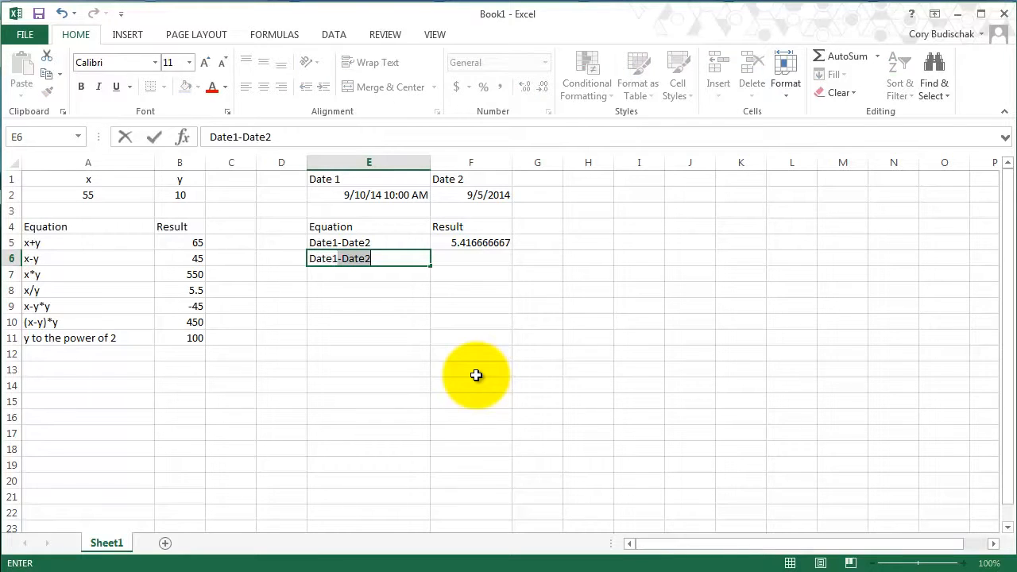
pyautogui.press('BackSpace')
pyautogui.press('BackSpace')
pyautogui.press('BackSpace')
pyautogui.press('BackSpace')
pyautogui.press('BackSpace')
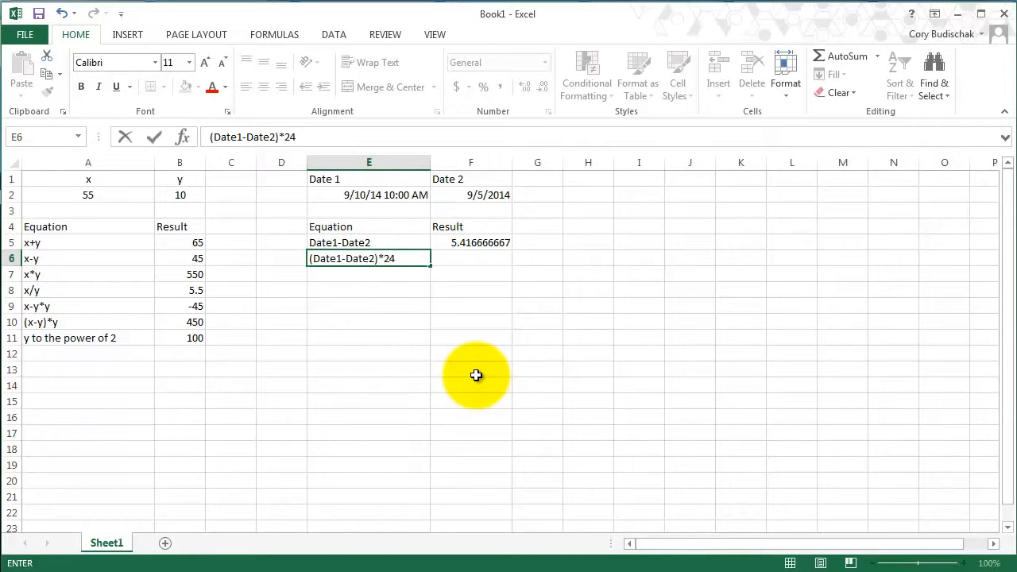
pyautogui.press('Tab')
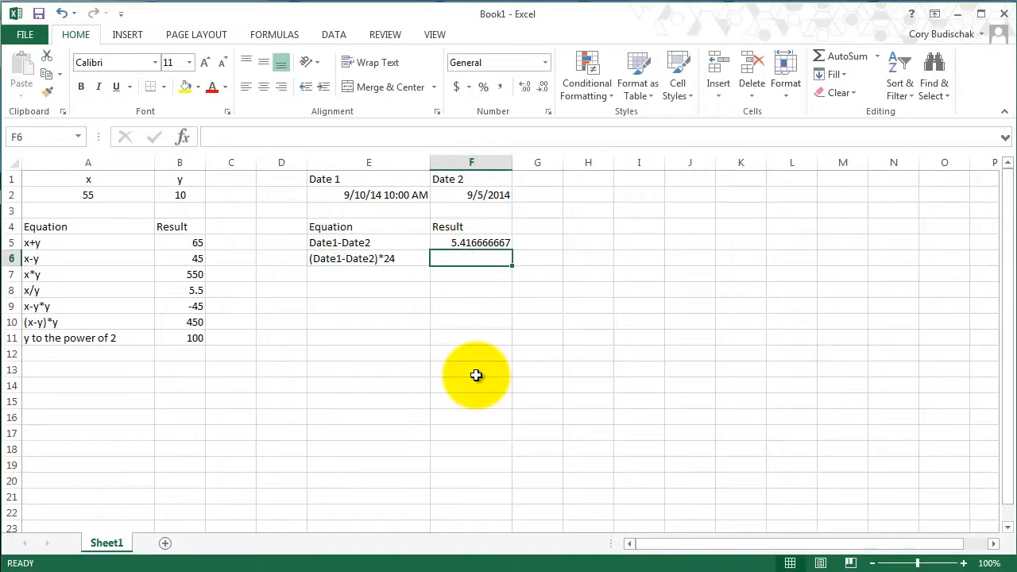
# Step: Calculate the difference between the two dates in hours in cell F6 with the formula =(E2-F2)*24
pyautogui.write('=')
pyautogui.click(387, 195)
pyautogui.write('-')
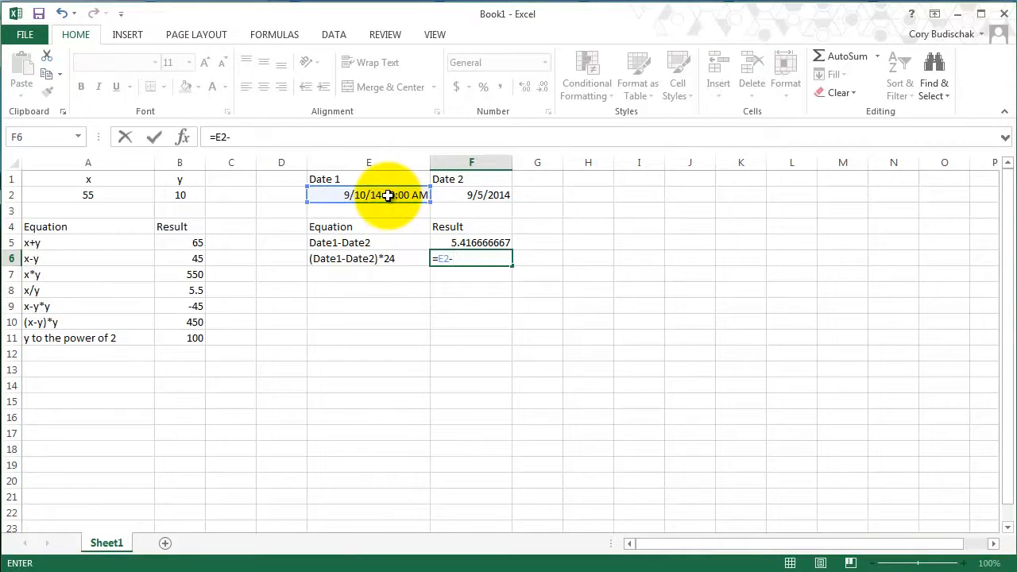
pyautogui.click(489, 195)
pyautogui.write('*2')
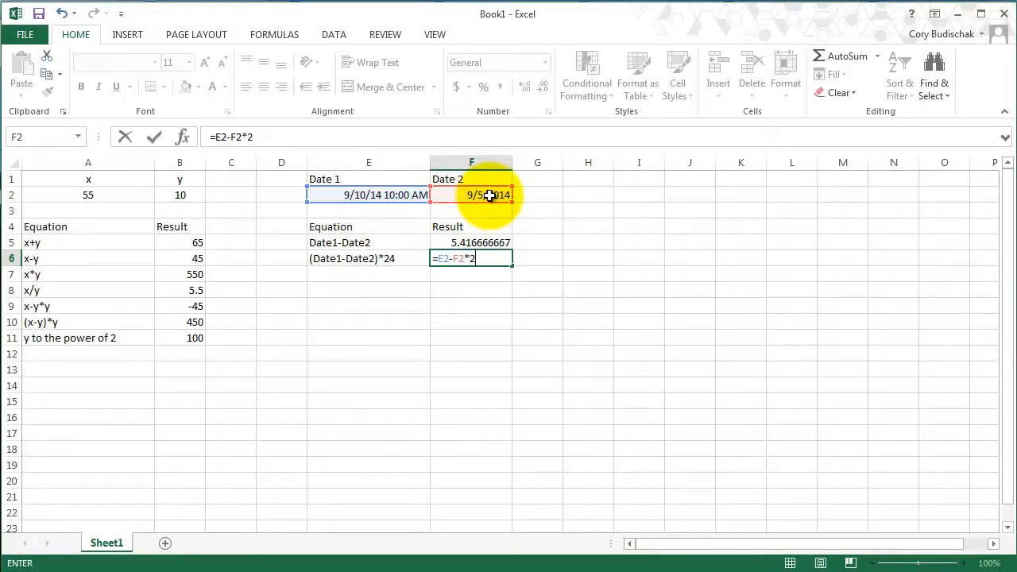
pyautogui.write('4')
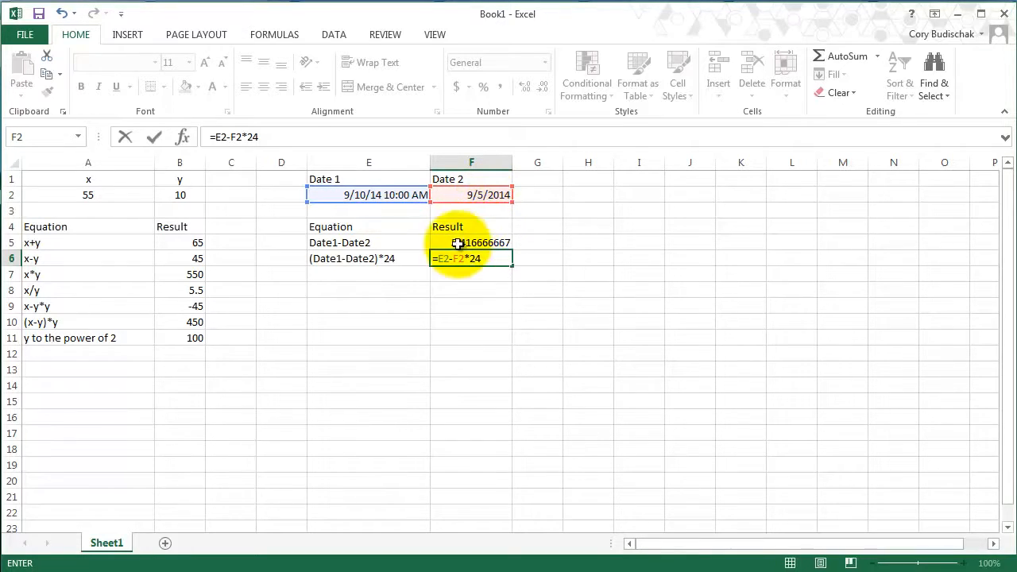
pyautogui.click(437, 259)
pyautogui.write('(')
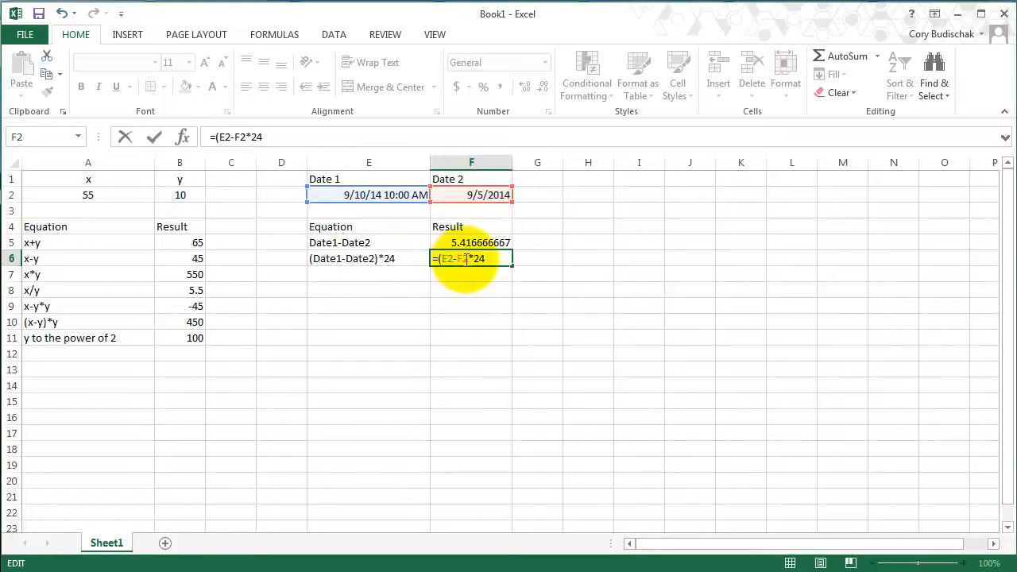
pyautogui.click(467, 260)
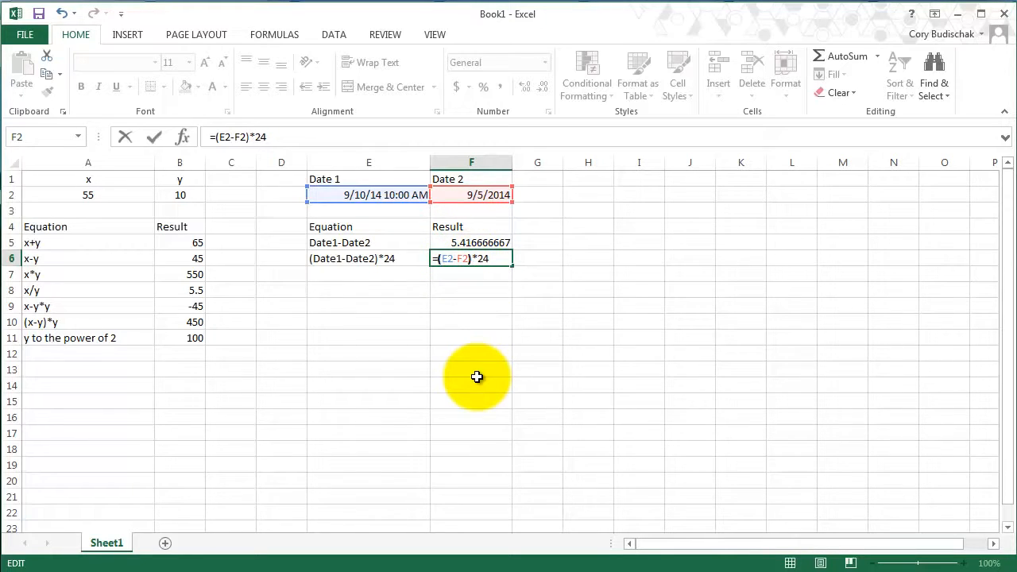
pyautogui.write(')')
pyautogui.press('Return')
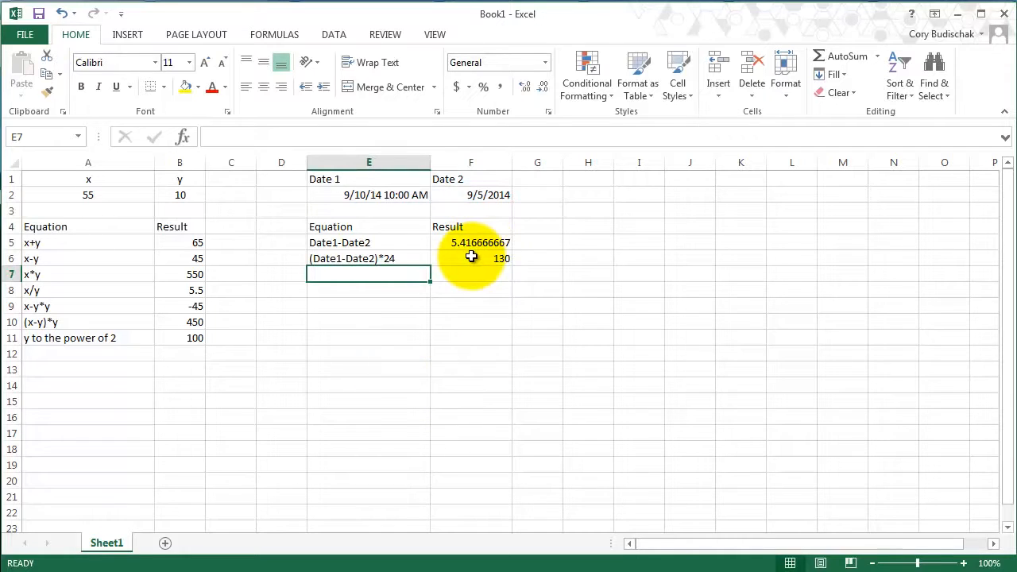
# Step: Change Date 2 in cell F2 to September 10, 2014 by editing its formula to =DATE(2014,9,10)
pyautogui.click(465, 191)
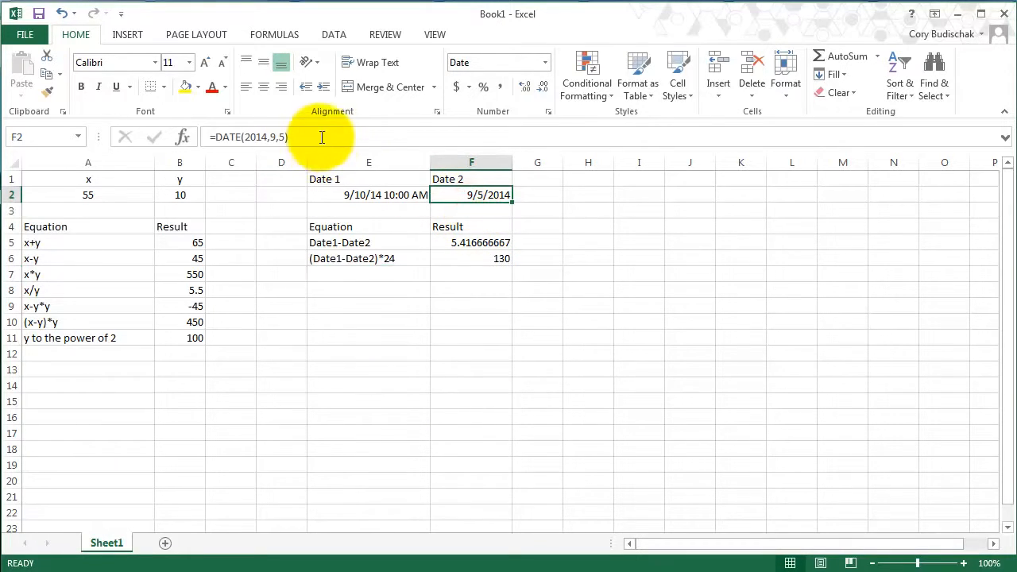
pyautogui.click(273, 137)
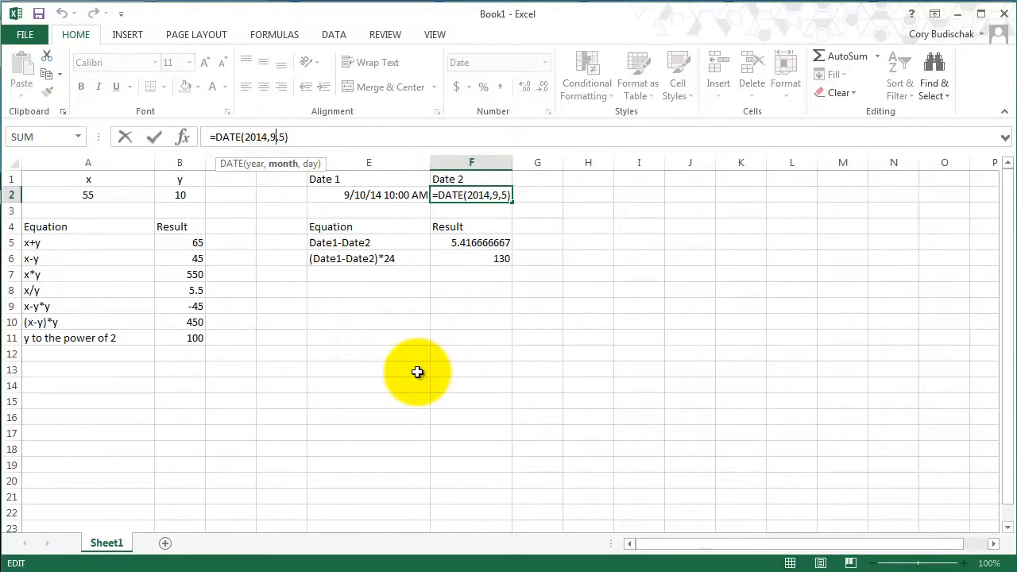
pyautogui.press('Right')
pyautogui.press('Right')
pyautogui.press('BackSpace')
pyautogui.write('10')
pyautogui.press('Return')
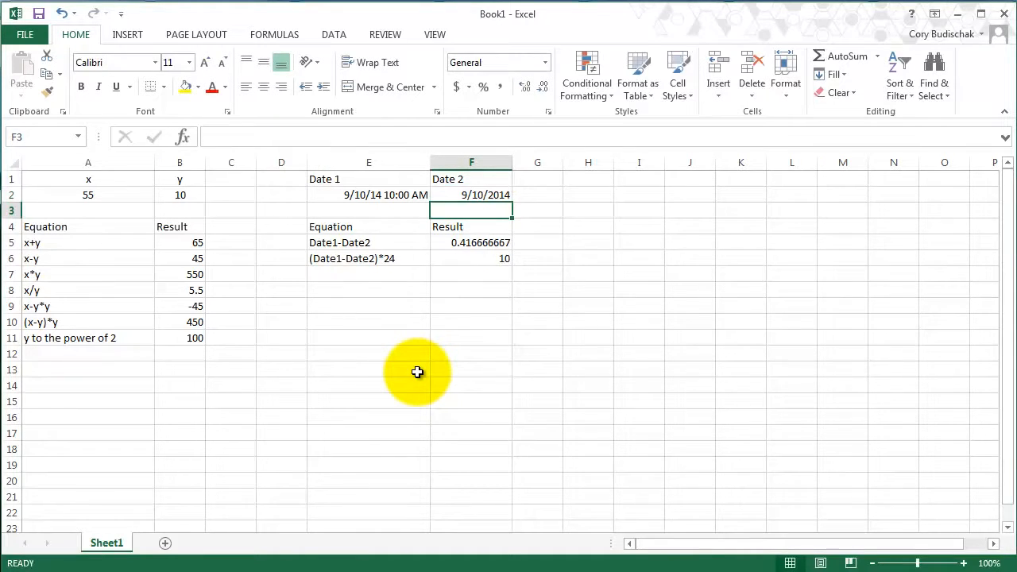
pyautogui.click(483, 252)
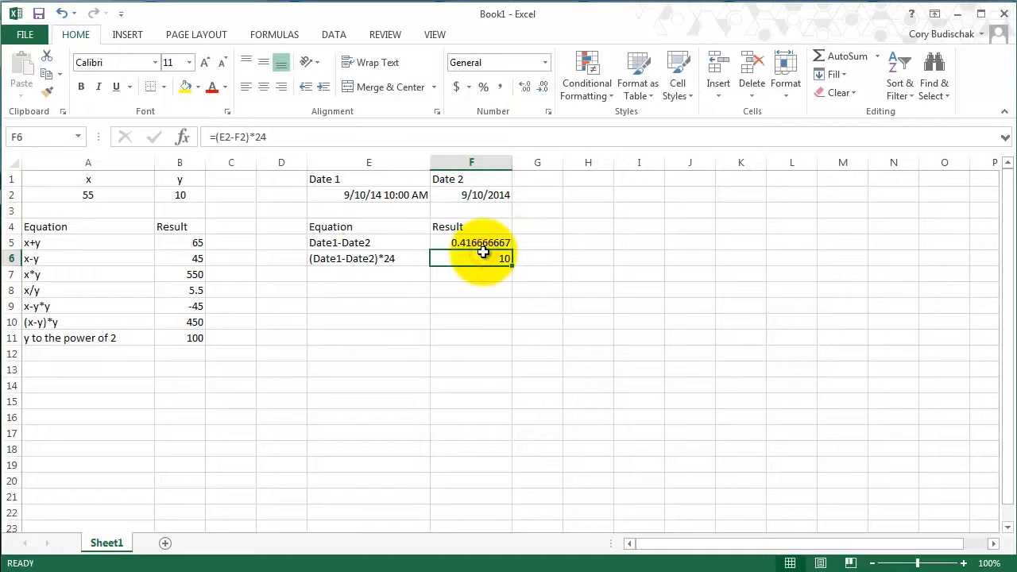
# Step: Format cell F2 with the date type 3/14/12 1:30 PM and widen column F to show the date and time
pyautogui.click(492, 196)
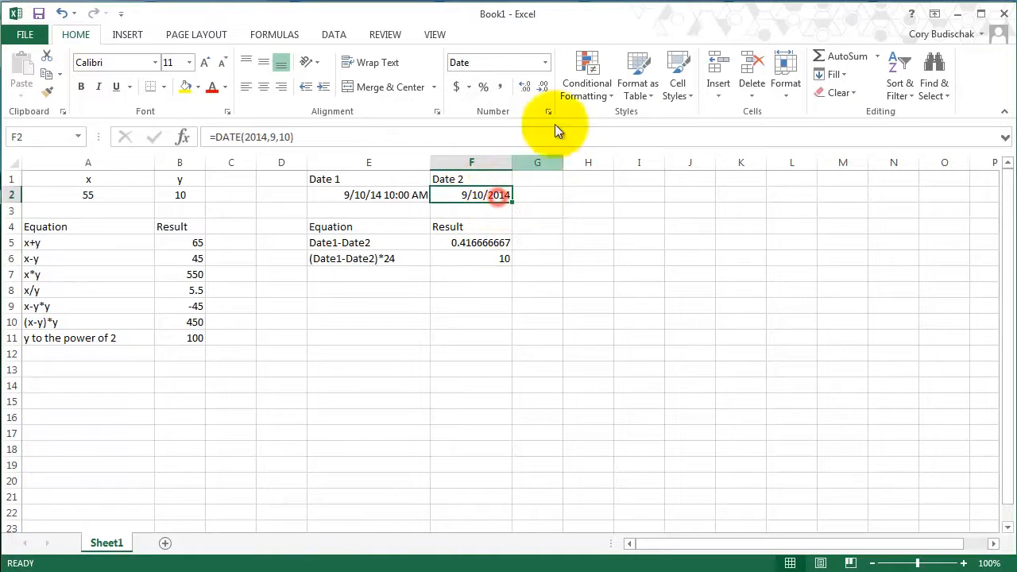
pyautogui.click(547, 64)
pyautogui.click(547, 472)
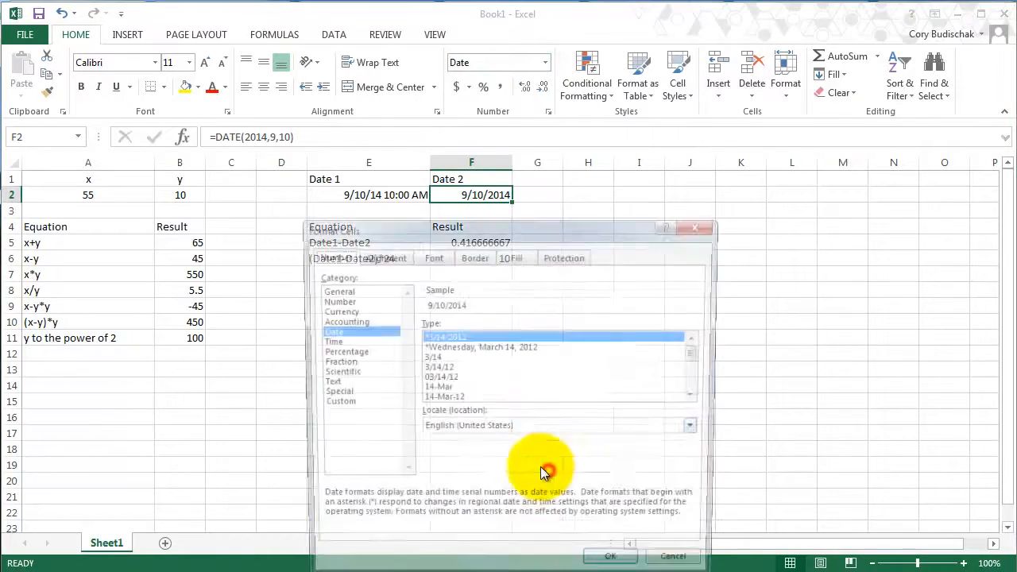
pyautogui.click(699, 398)
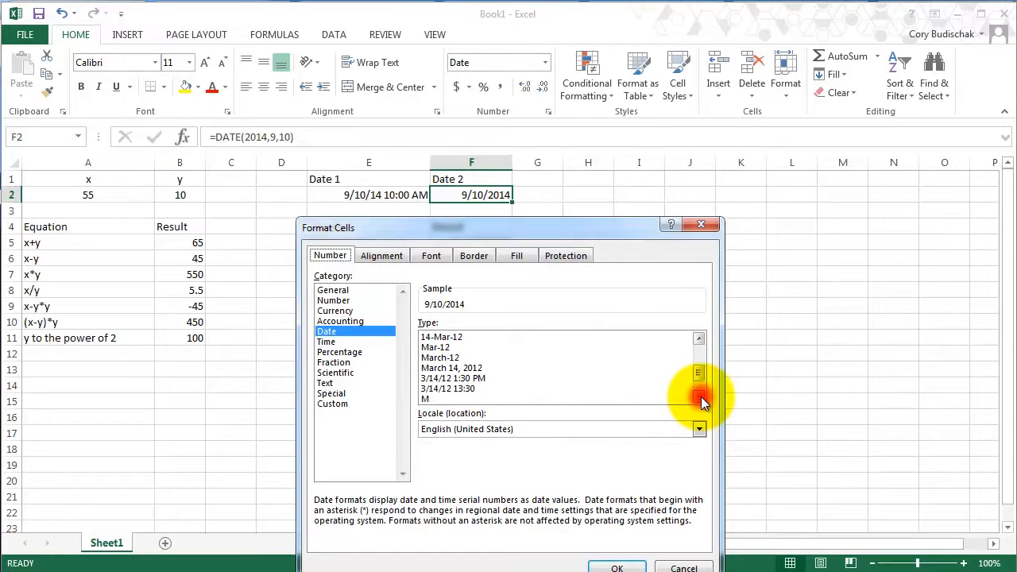
pyautogui.click(477, 378)
pyautogui.click(617, 568)
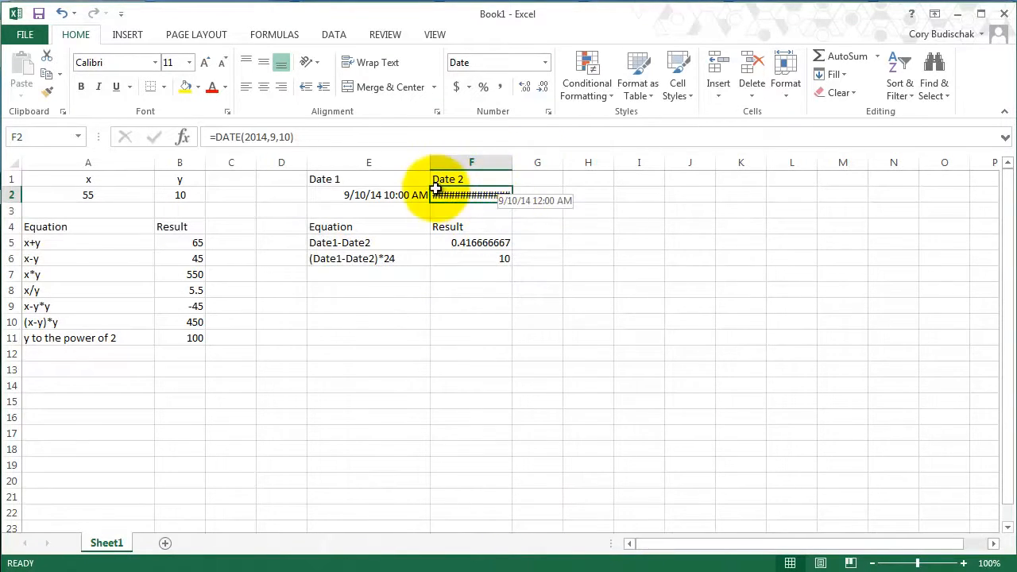
pyautogui.moveTo(512, 164); pyautogui.dragTo(546, 164)
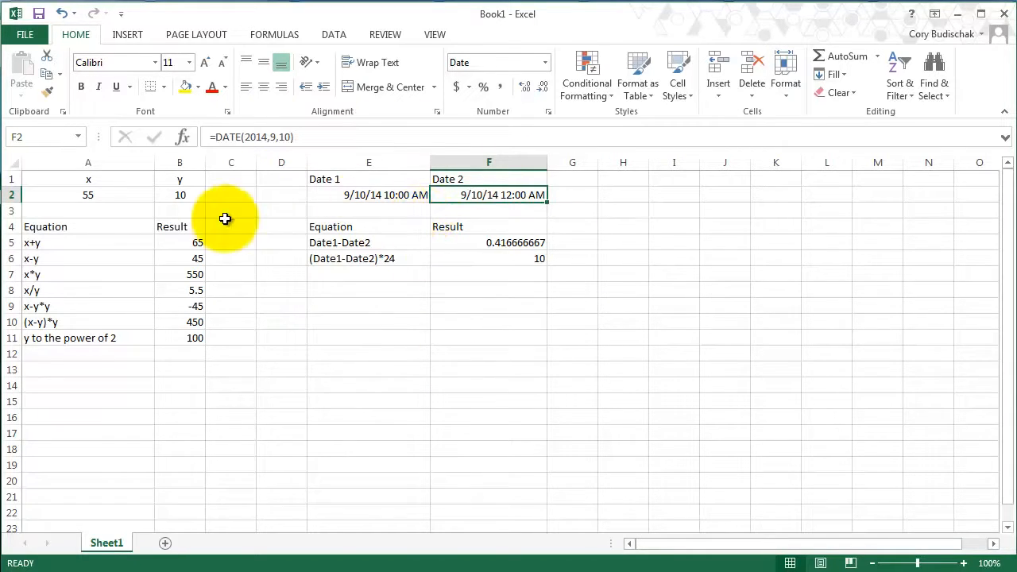
# Step: Change the x value in cell A2 to 88
pyautogui.click(117, 197)
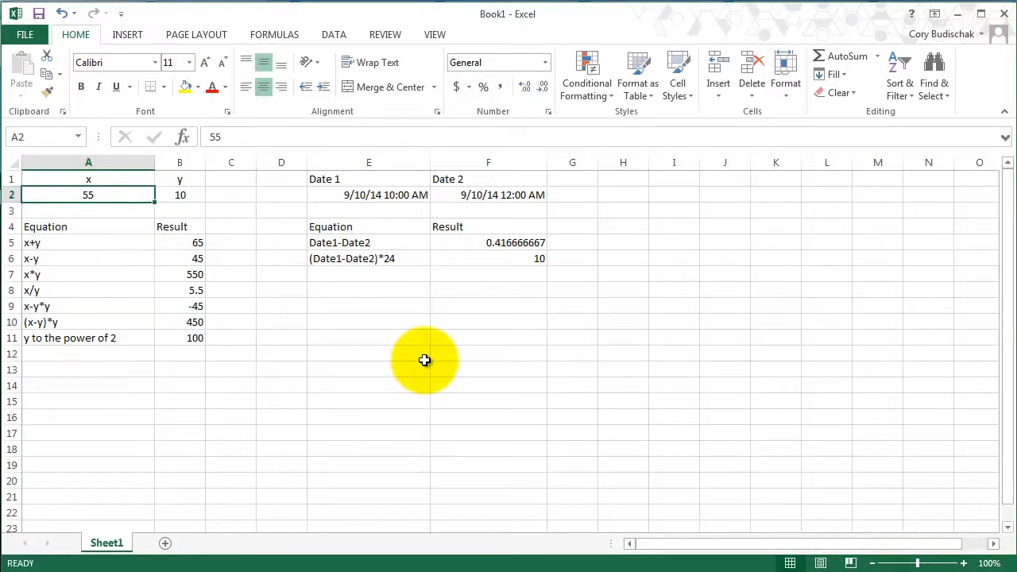
pyautogui.write('88')
pyautogui.press('Return')
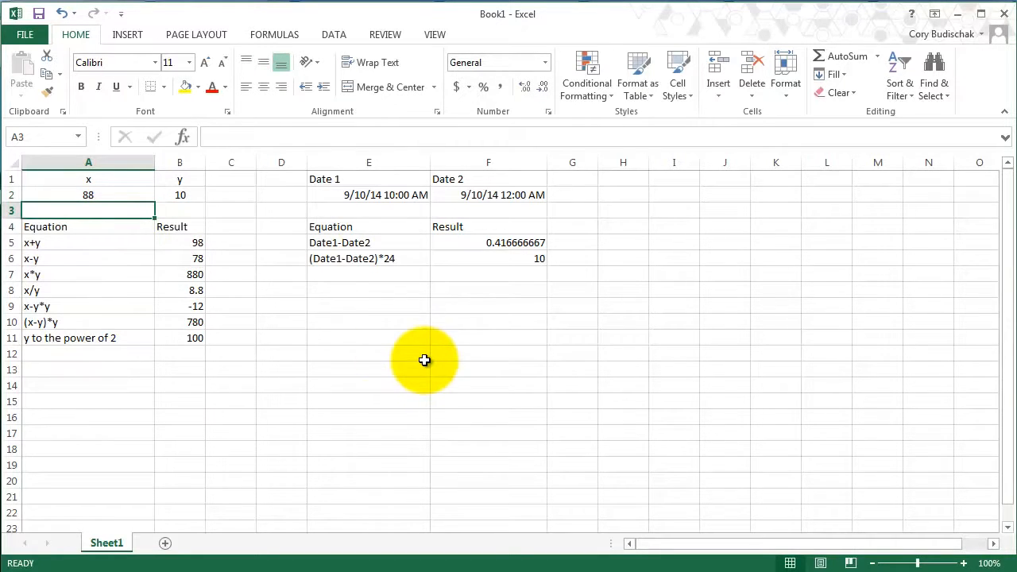